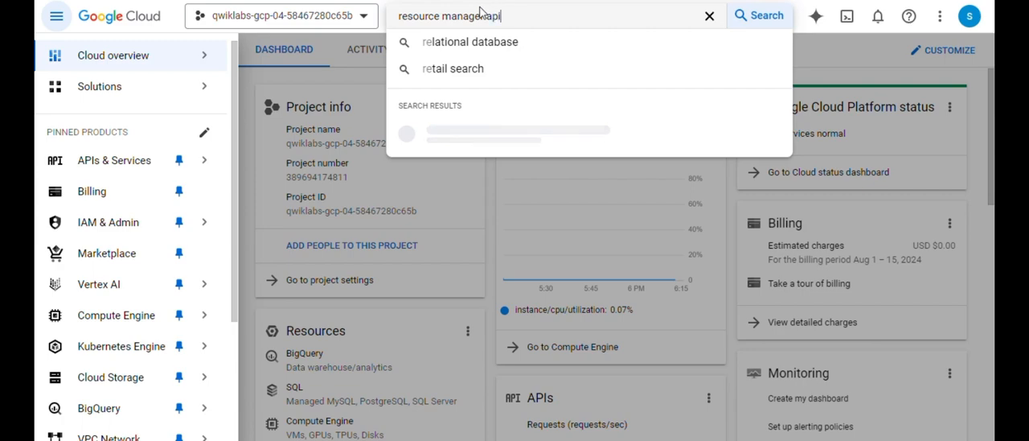
- Search the console for "resource manager api" and check whether the Cloud Resource Manager API is enabled on its details page
key(Return)
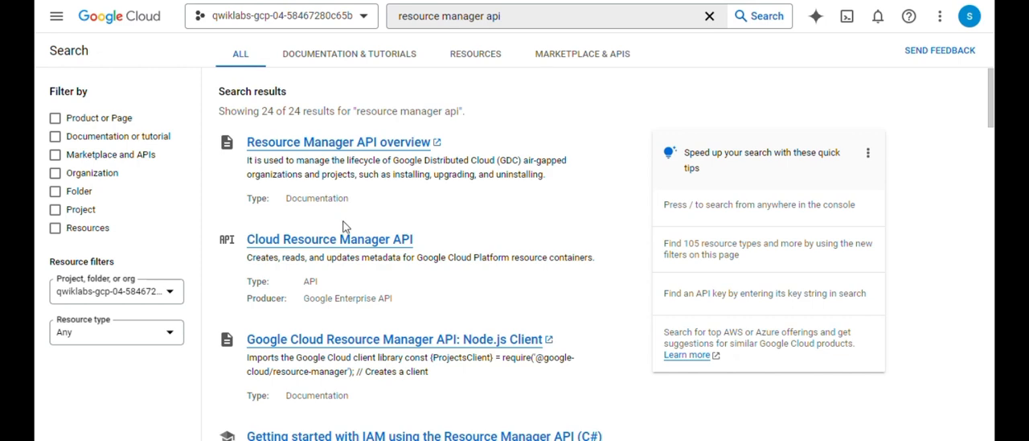
click(339, 241)
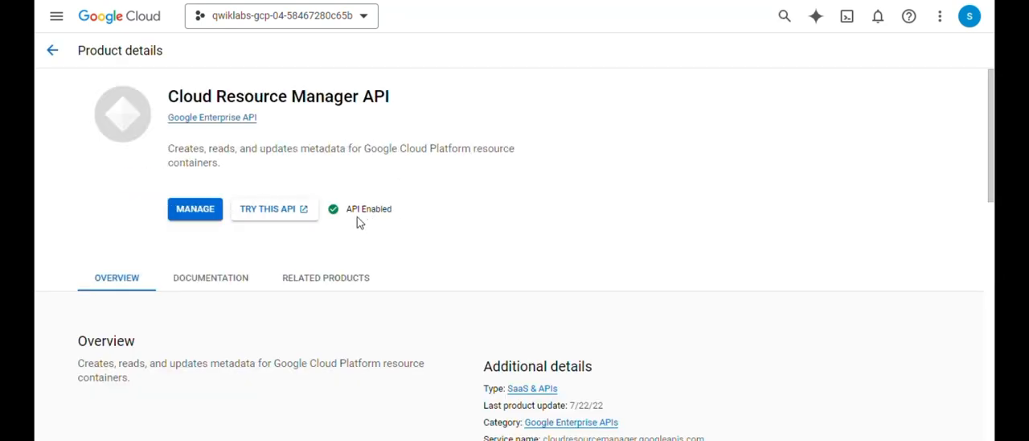
key(alt+Left)
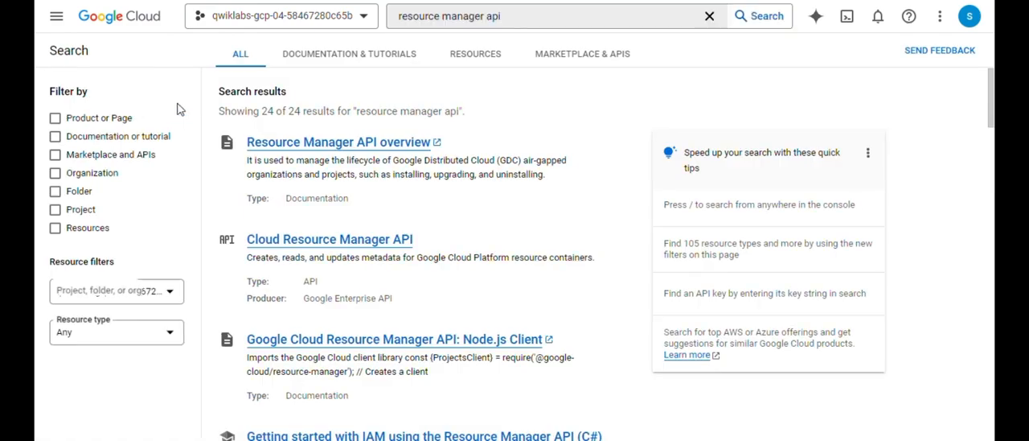
- Replace the console search with "billing", go to the API Library and browse its API categories
double_click(512, 19)
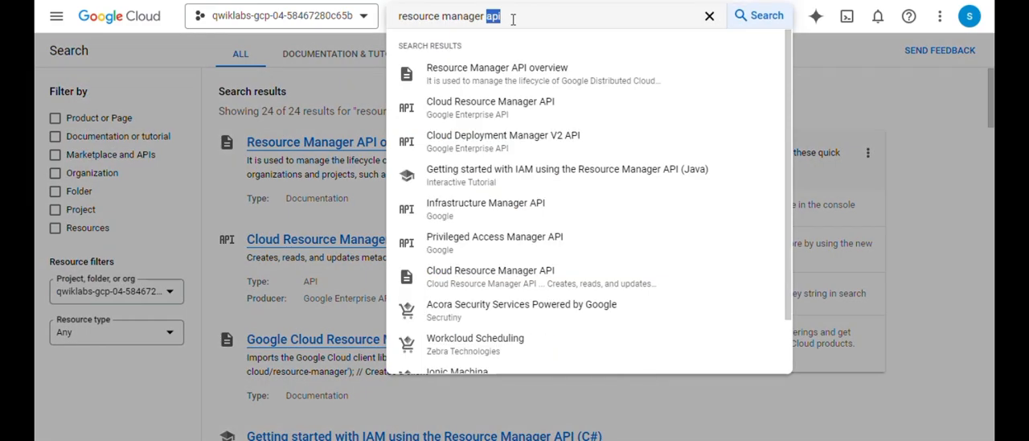
triple_click(526, 16)
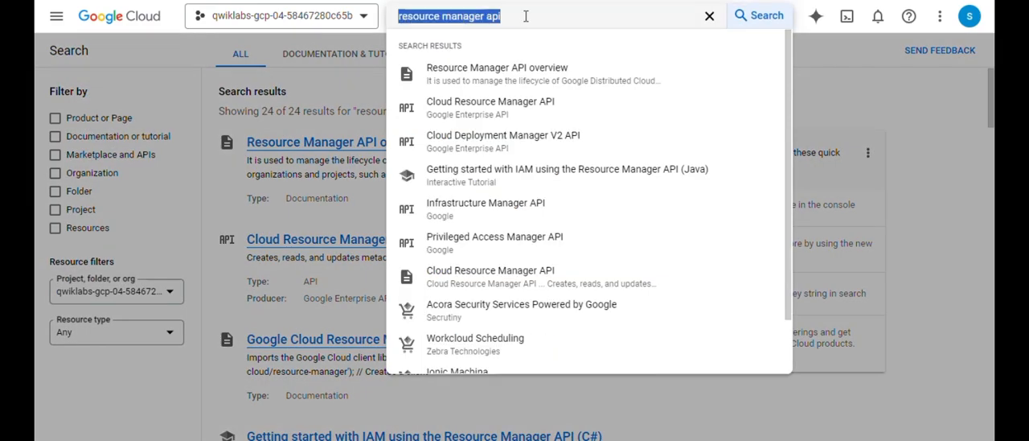
text(billing)
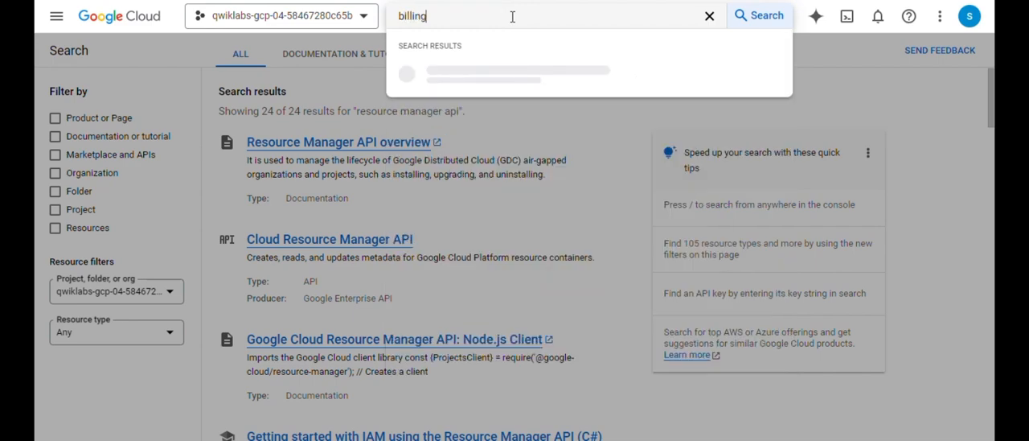
key(Return)
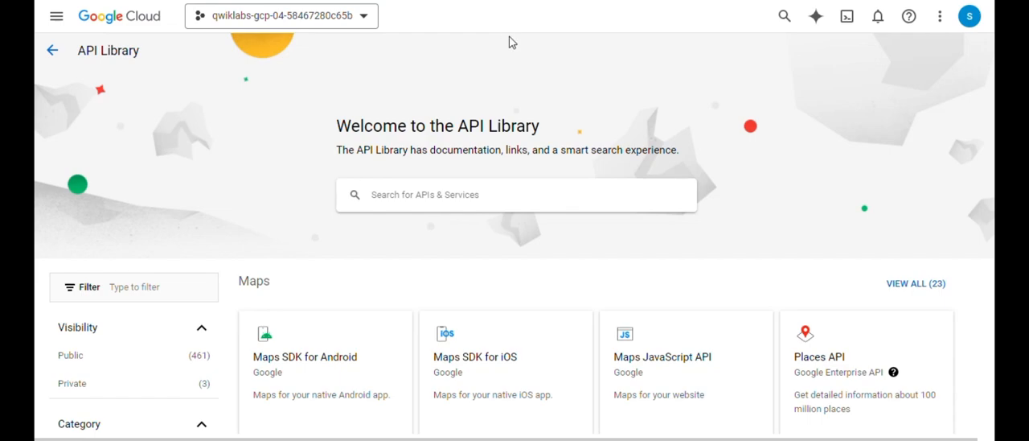
scroll(534, 164, down, 1)
scroll(537, 165, down, 5)
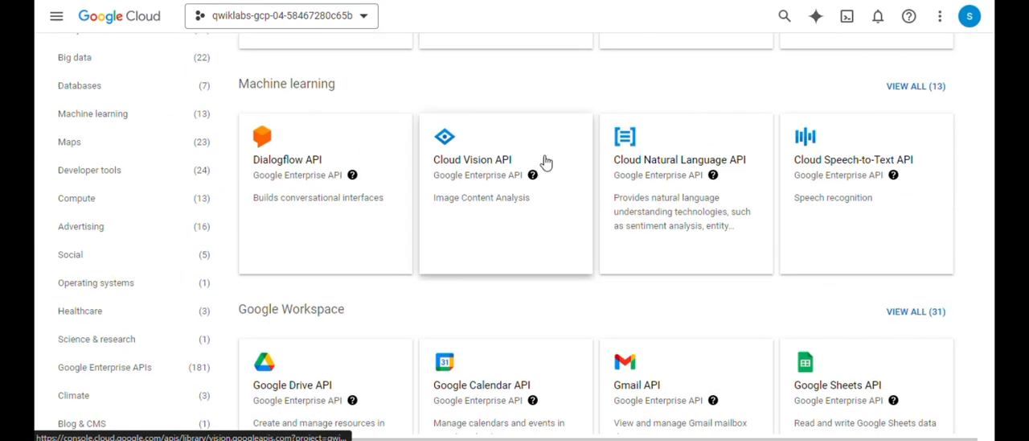
scroll(547, 161, up, 2)
scroll(549, 163, up, 4)
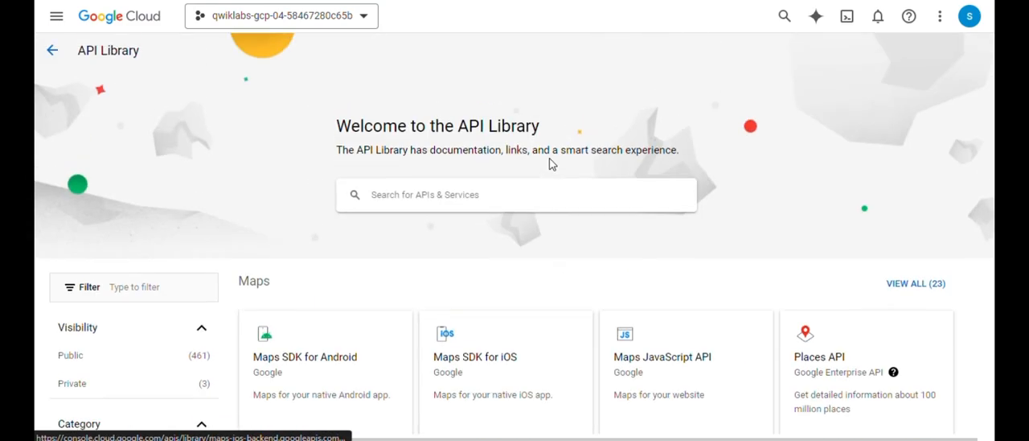
- Search the API Library for "billing" and check the Cloud Billing API's enabled status on its details page
click(532, 197)
text(billing)
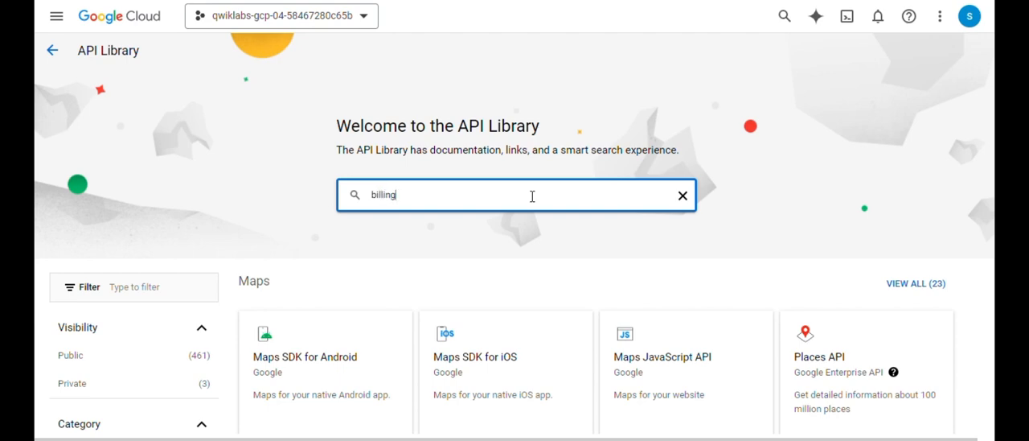
key(Return)
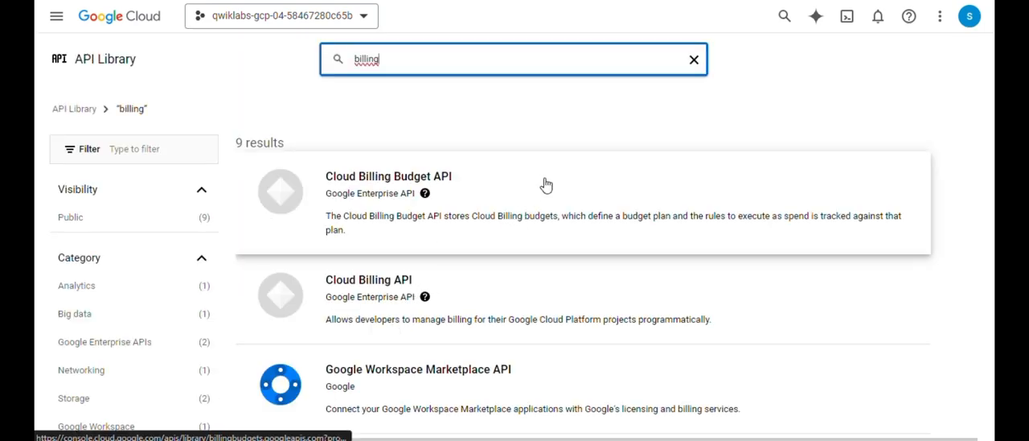
click(516, 306)
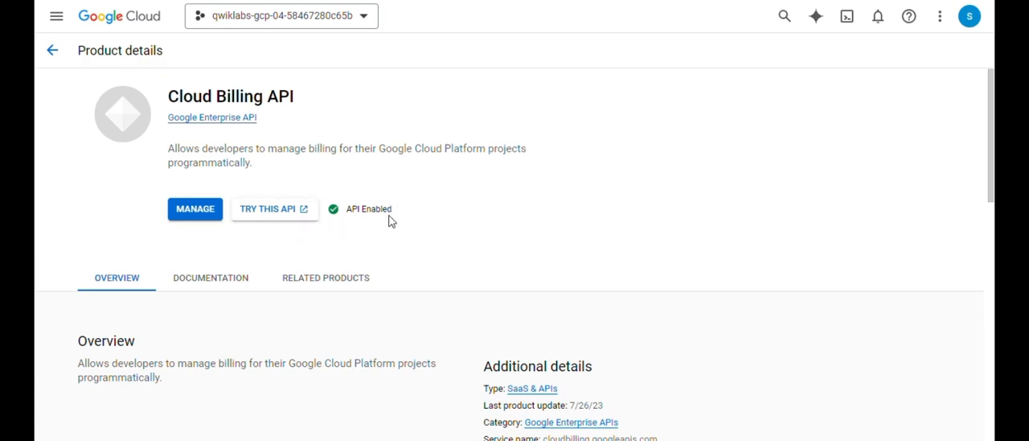
key(alt+Left)
- Search the API Library for "monitoring" and check the Stackdriver Monitoring API's enabled status on its details page
double_click(481, 71)
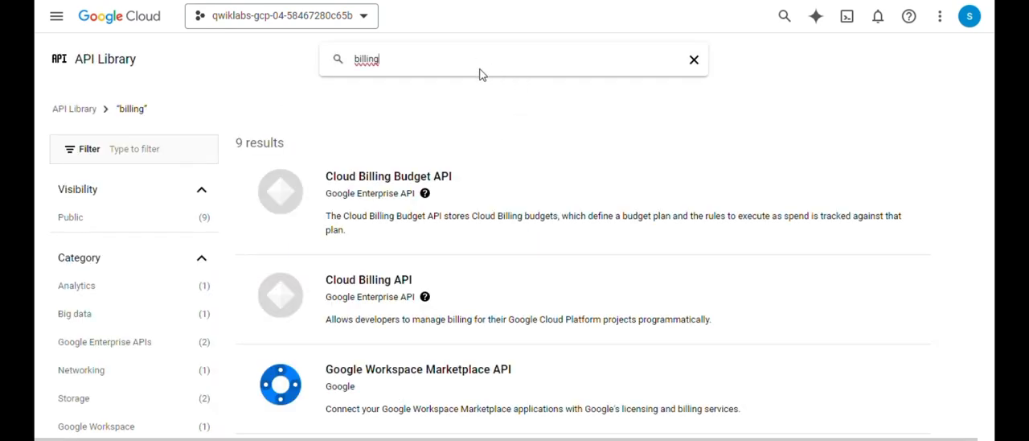
key(alt+Right)
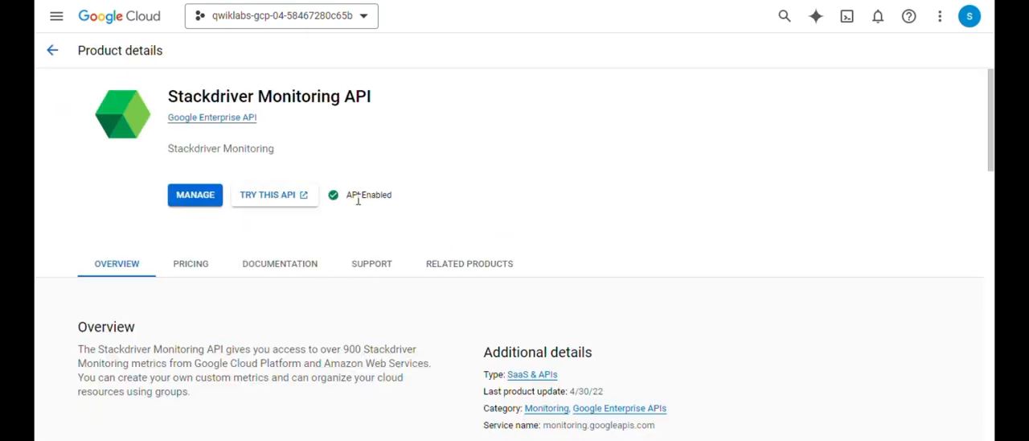
key(alt+Left)
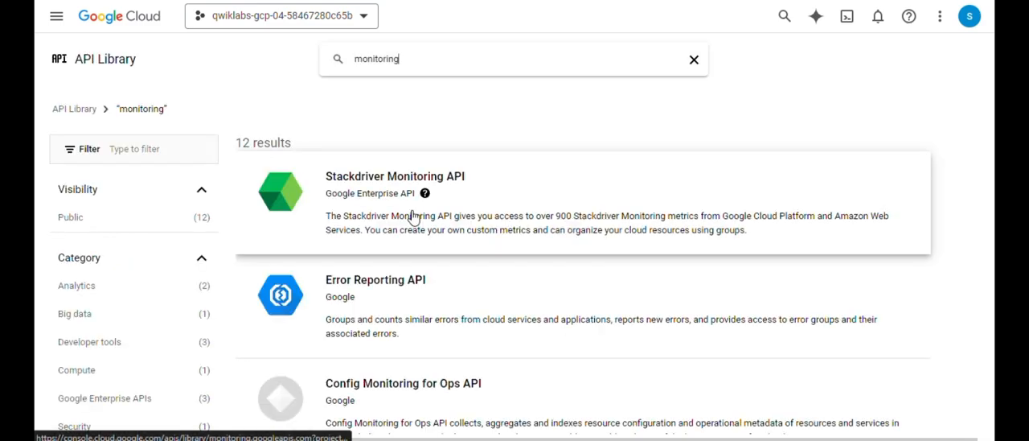
- Search the API Library for Compute Engine and check the Compute Engine API's enabled status on its details page
double_click(519, 55)
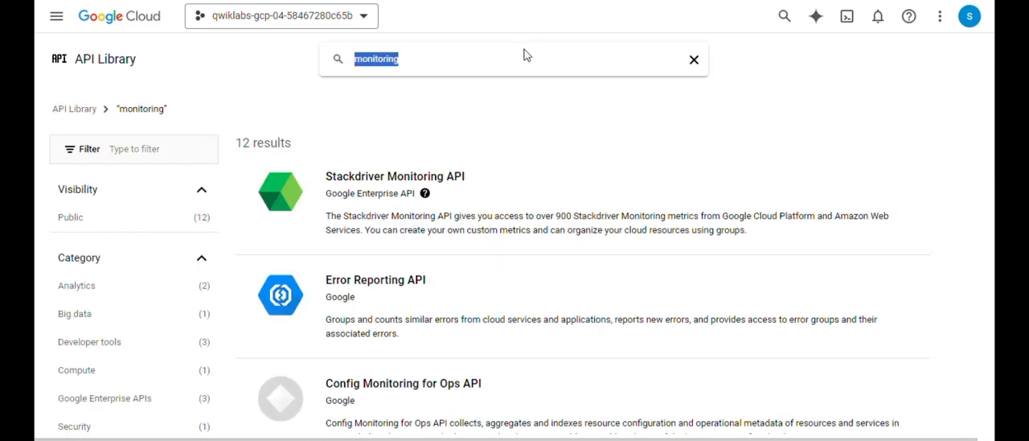
text(compute negine)
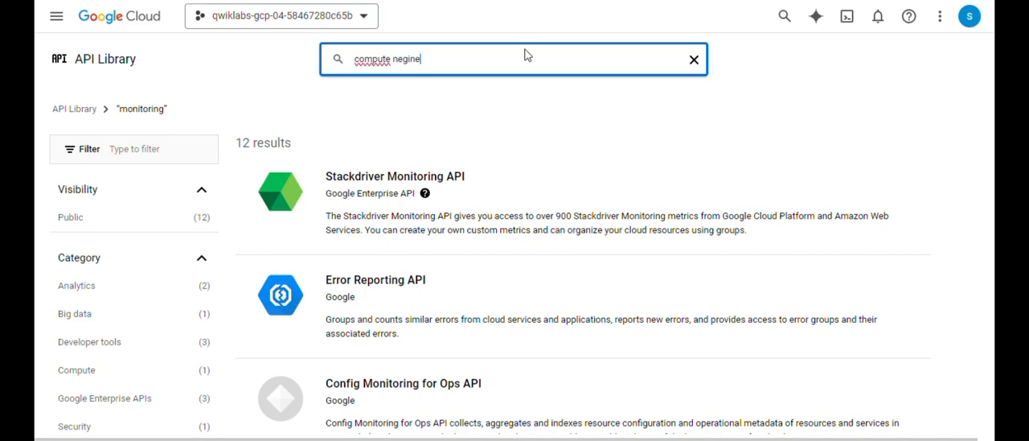
key(Return)
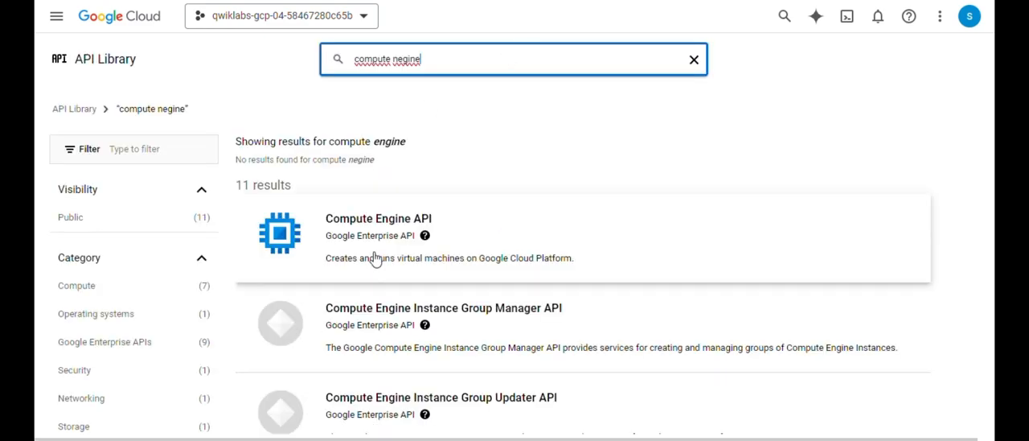
click(385, 239)
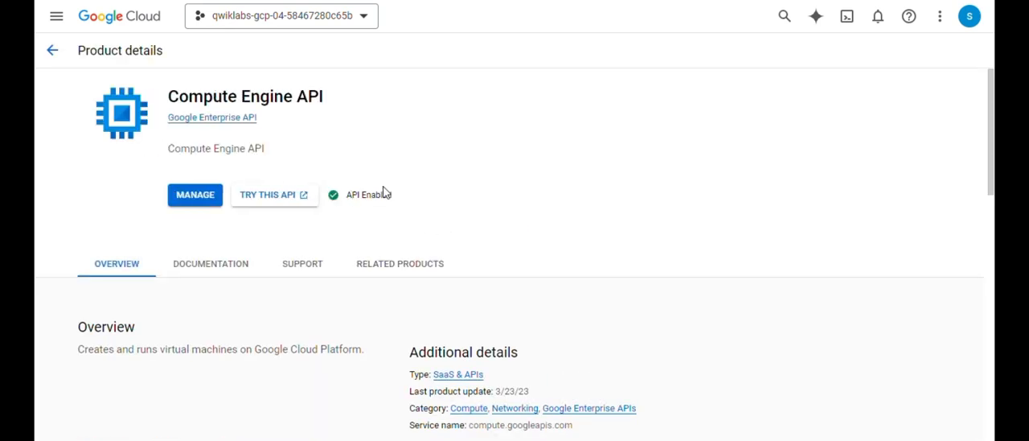
key(alt+Left)
- Search the API Library for "cloud asset" and open the Cloud Asset API's details page
double_click(493, 53)
text(c)
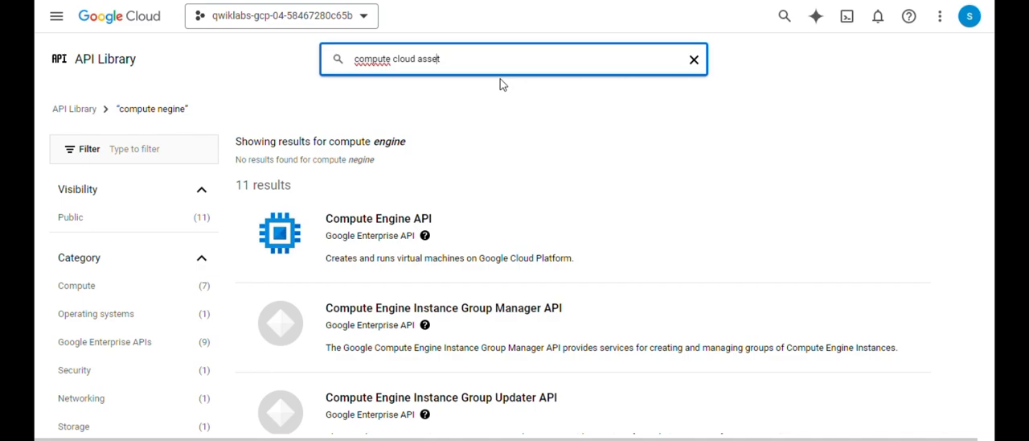
key(Left)
key(BackSpace)
key(BackSpace)
key(BackSpace)
key(BackSpace)
key(BackSpace)
key(BackSpace)
key(BackSpace)
key(BackSpace)
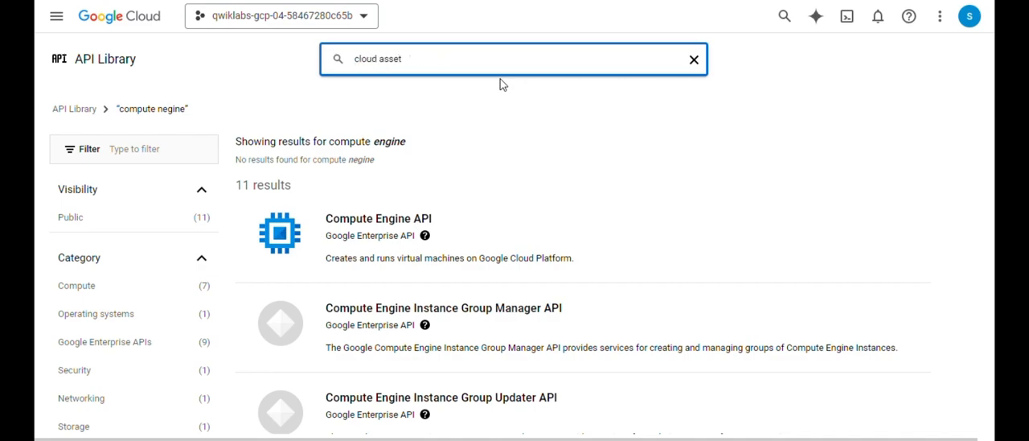
key(Return)
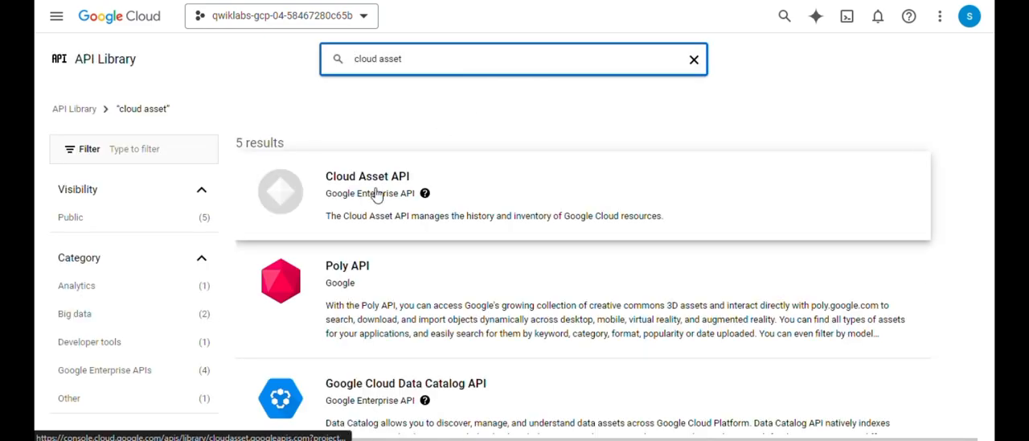
click(387, 180)
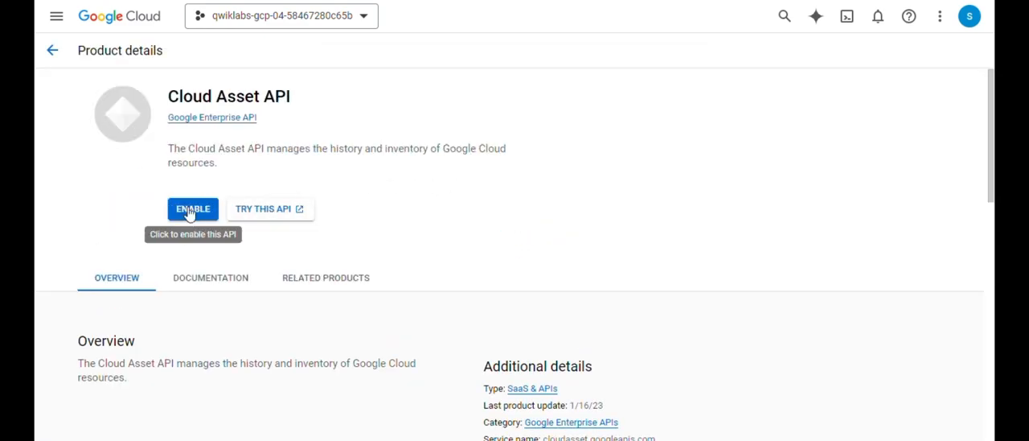
- Enable the Cloud Asset API for the project and return to the API Library results
click(190, 212)
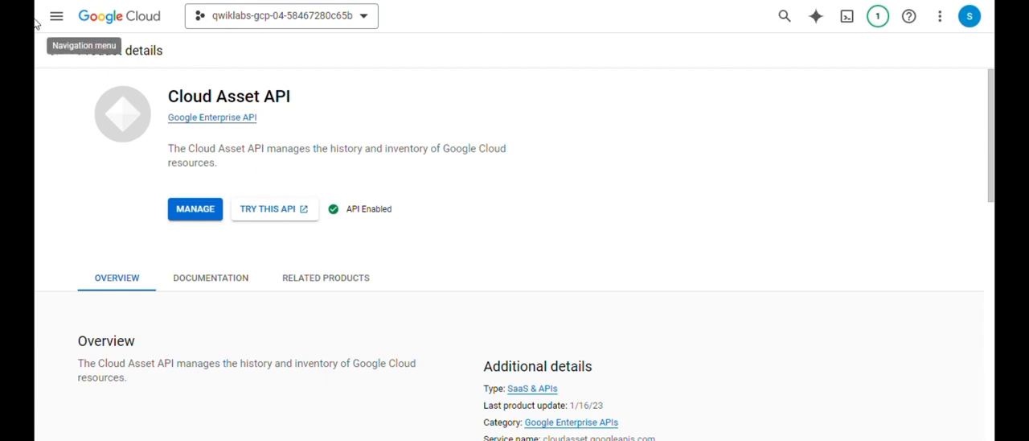
click(52, 50)
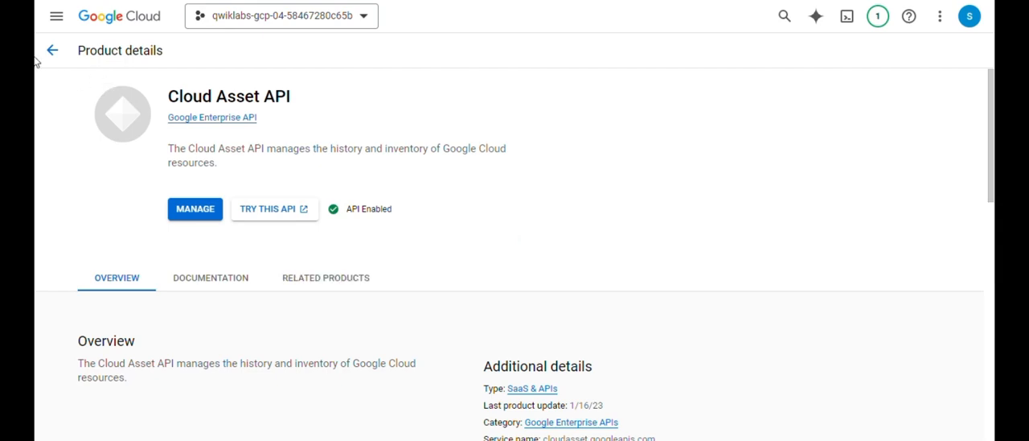
click(50, 50)
- Search the API Library for "iam api" and check the Identity and Access Management (IAM) API's enabled status on its details page
triple_click(445, 58)
text(iam api)
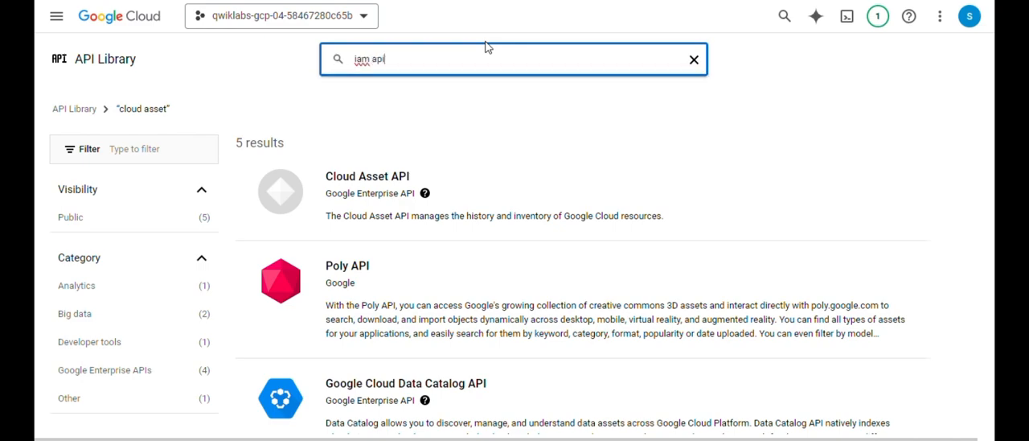
key(Return)
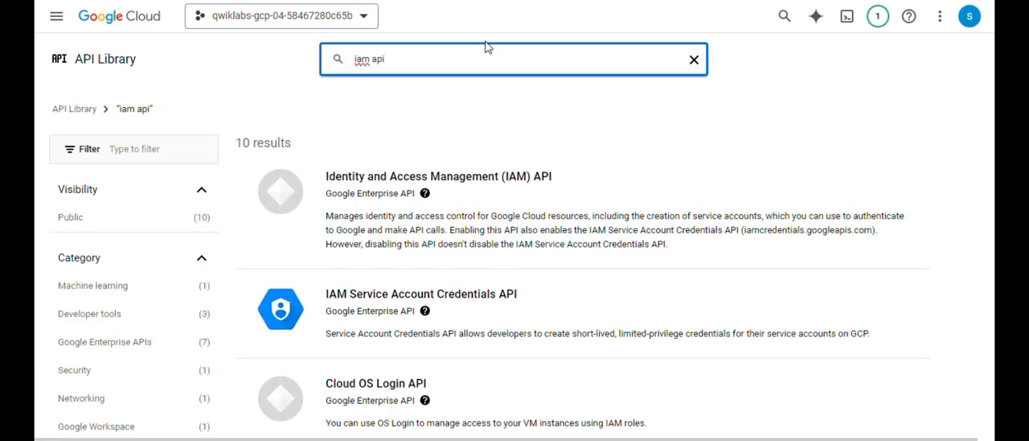
click(491, 177)
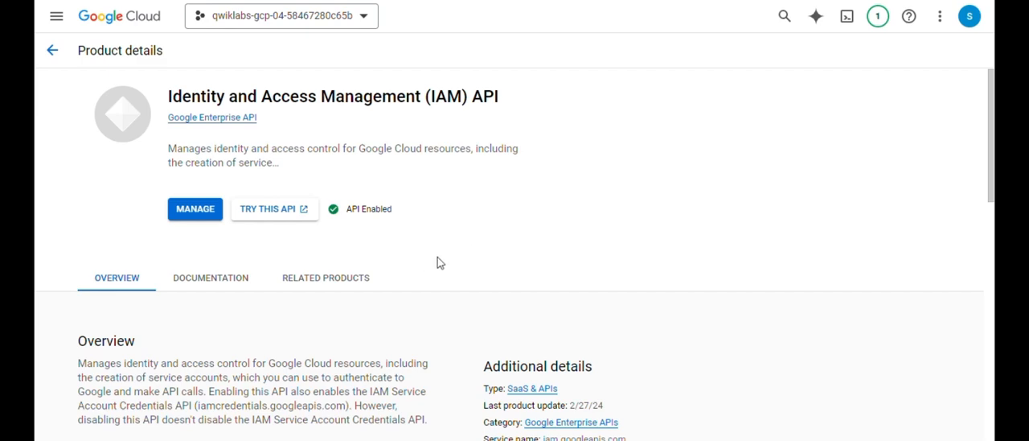
click(53, 50)
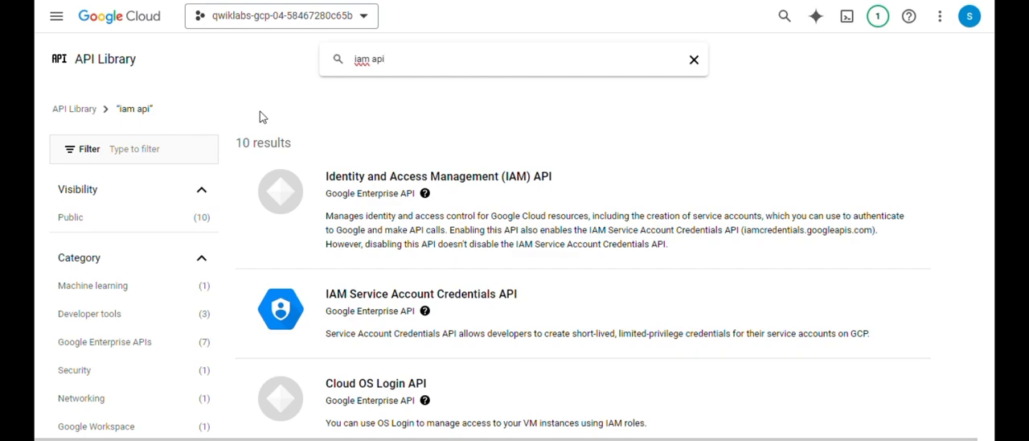
- Return to the project's Cloud overview dashboard and open the Service Accounts page of IAM & Admin
click(57, 16)
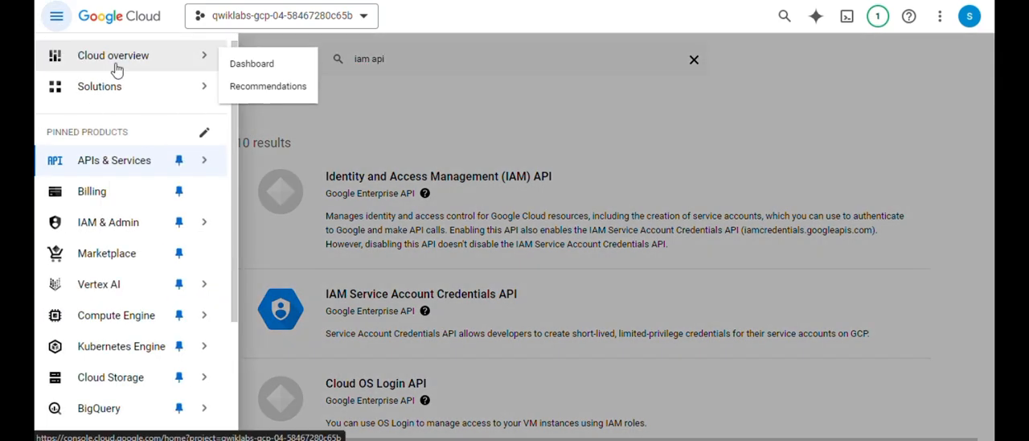
click(116, 70)
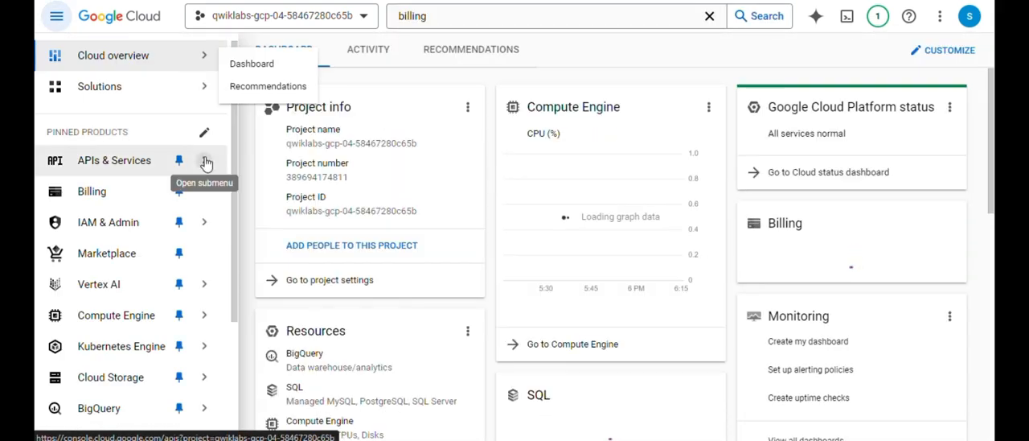
click(206, 163)
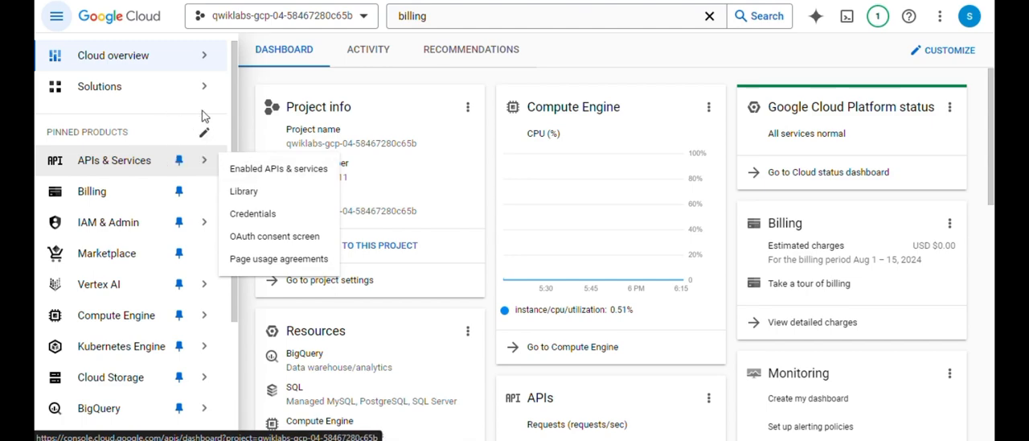
scroll(113, 181, down, 3)
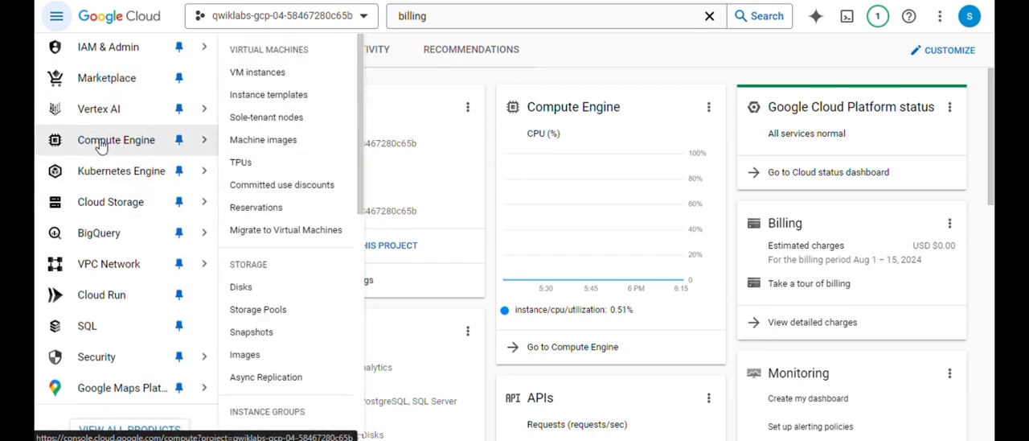
scroll(113, 321, up, 1)
mouse_move(109, 118)
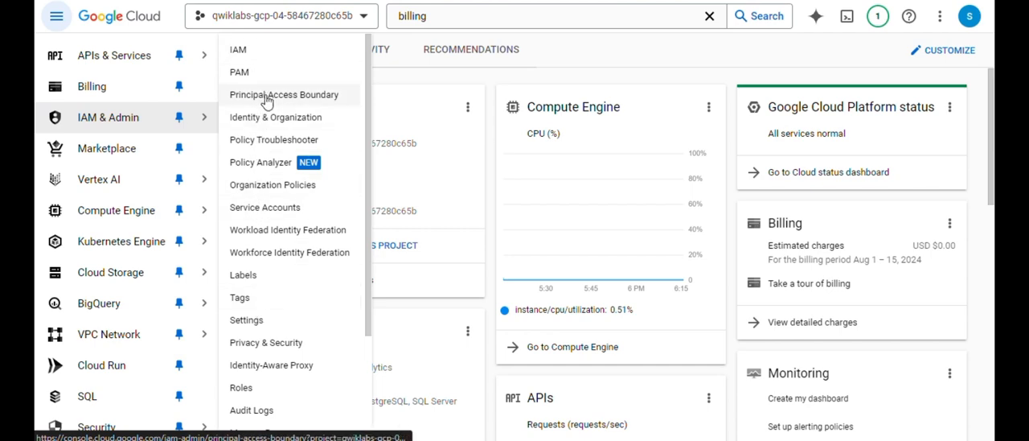
click(250, 214)
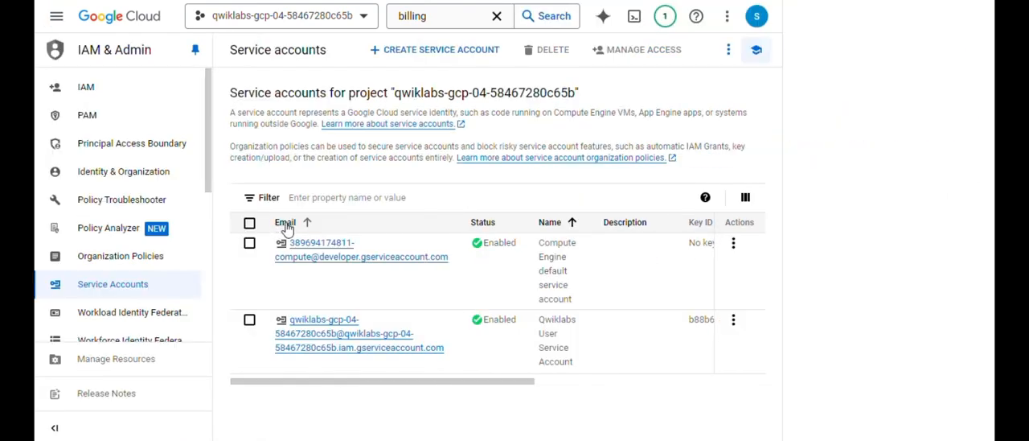
- Create a new service account with the name "datadog_service_account" and continue to its project access settings
click(421, 55)
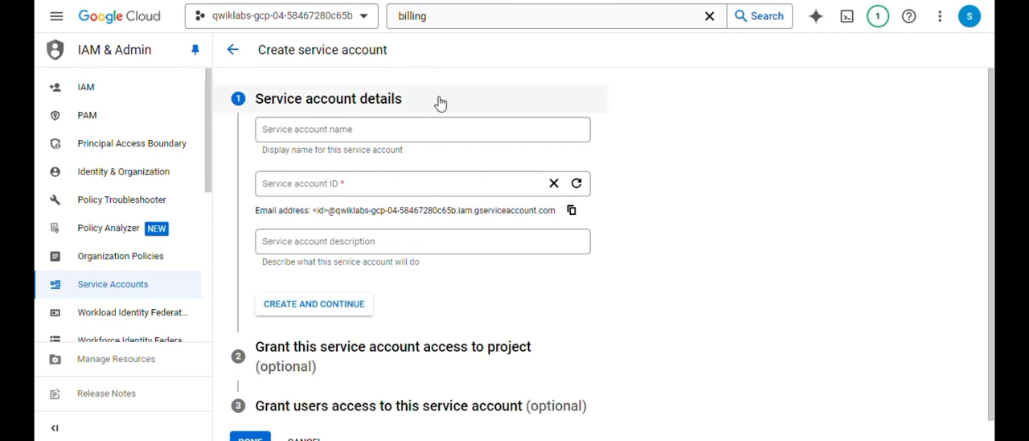
click(429, 131)
text(data)
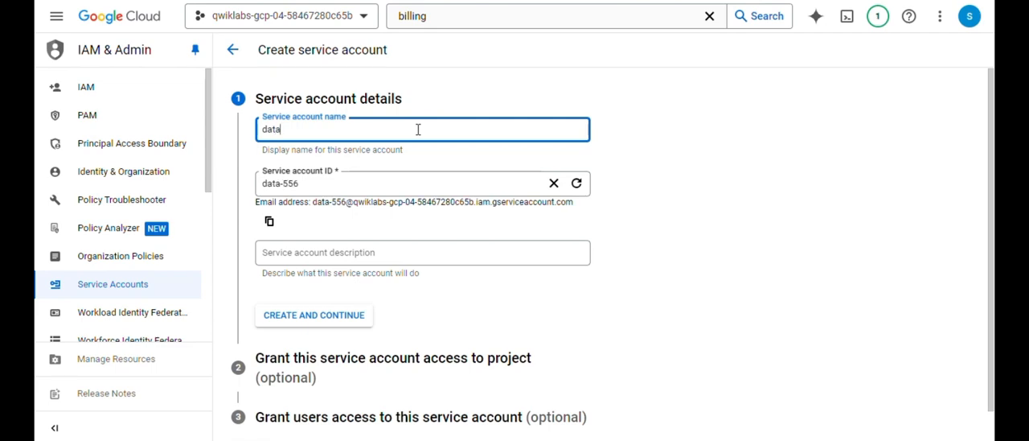
text(dof_service_account)
click(326, 312)
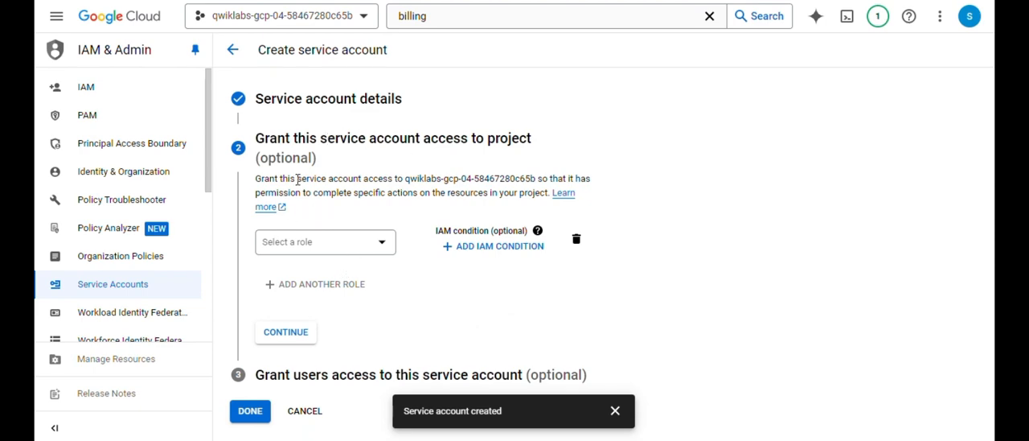
- Assign the service account the Monitoring Viewer, Compute Viewer, Cloud Asset Viewer and Browser roles, filtering the role list by "Monitoring view" for the first one
click(366, 246)
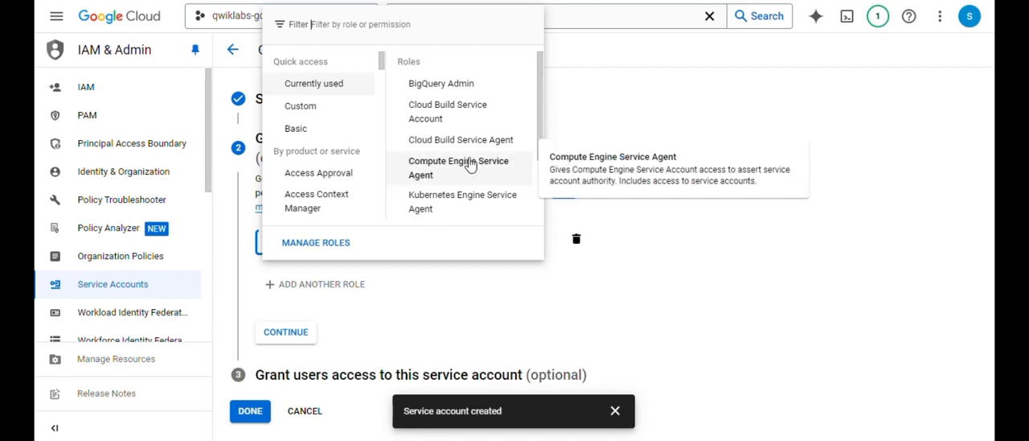
click(295, 129)
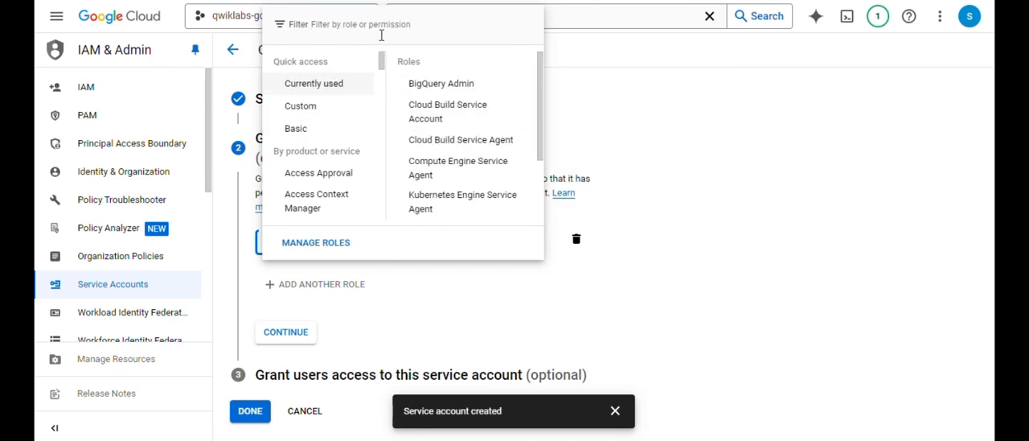
click(475, 15)
text(M)
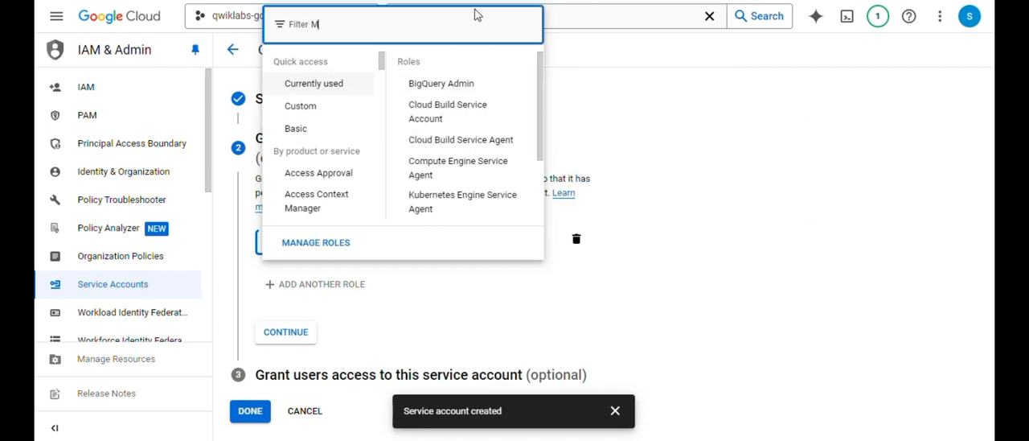
text(onitor)
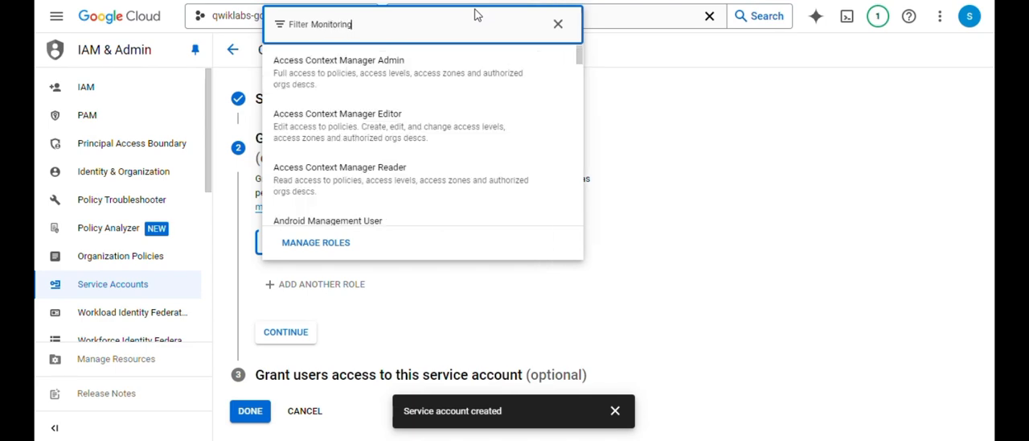
text(ing v)
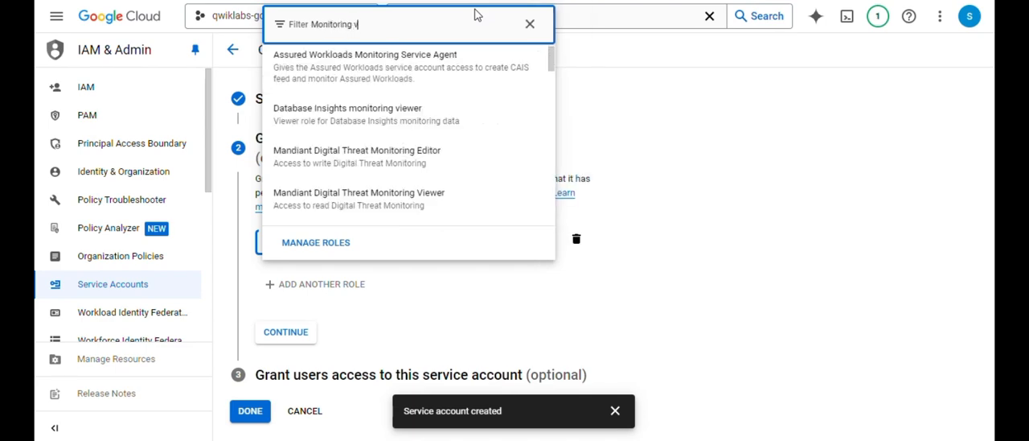
text(iew)
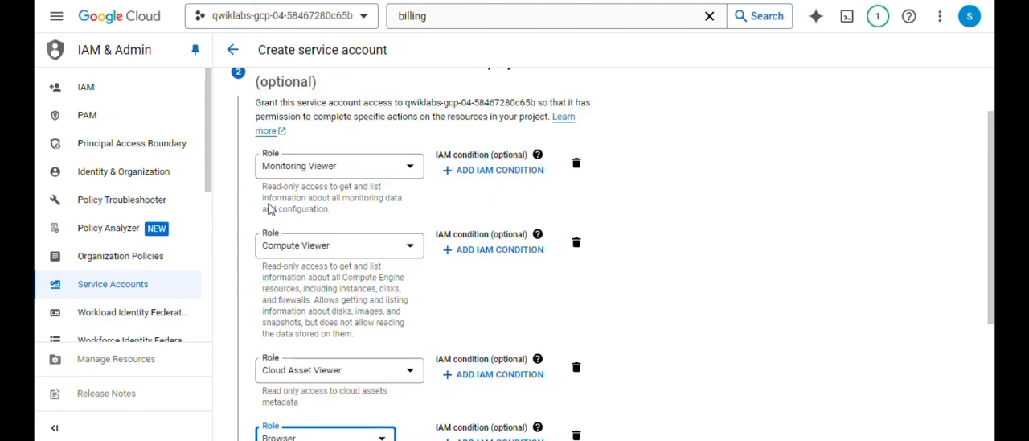
- Apply the four selected roles and finish creating the service account without granting any users access to it
scroll(318, 238, down, 1)
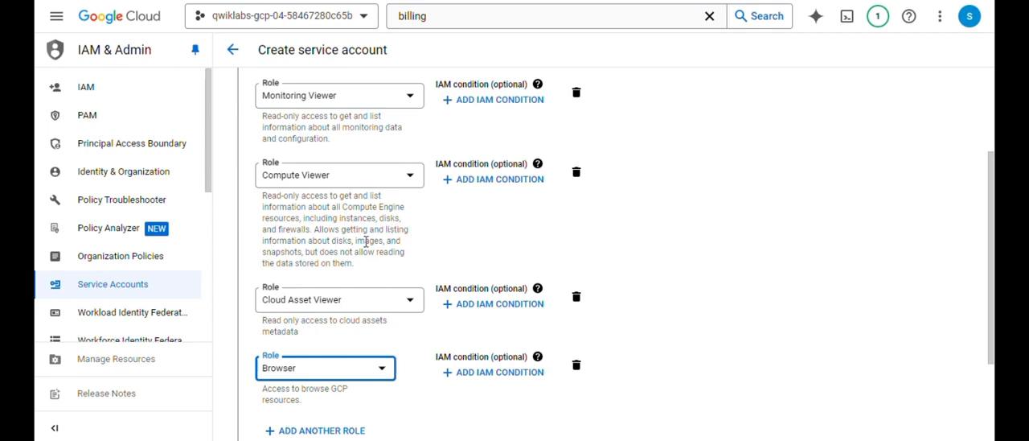
scroll(313, 276, down, 1)
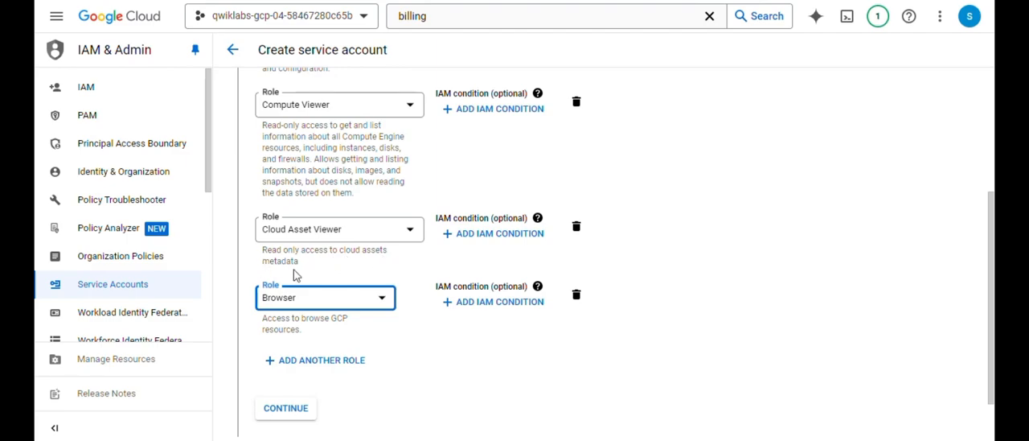
scroll(294, 275, down, 1)
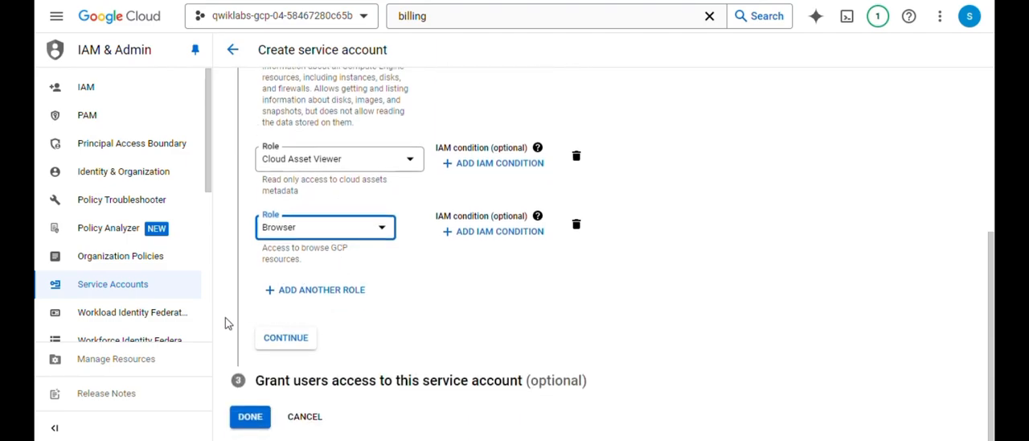
click(294, 337)
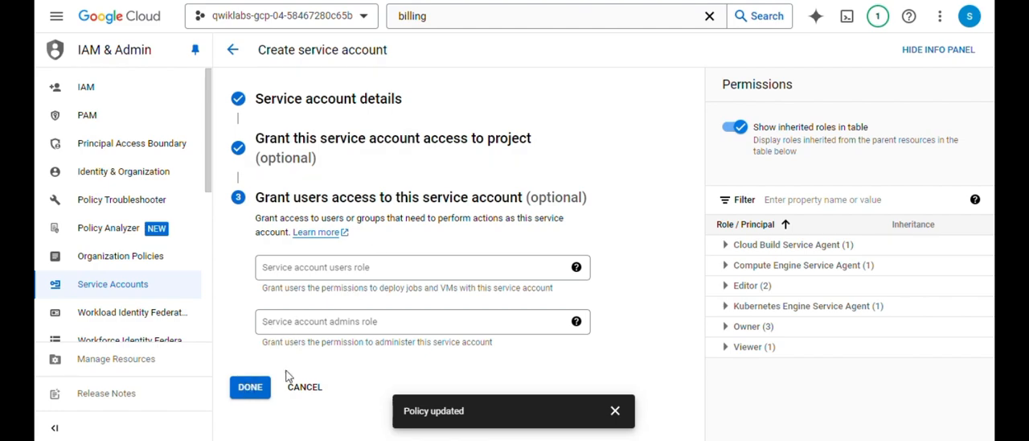
click(250, 386)
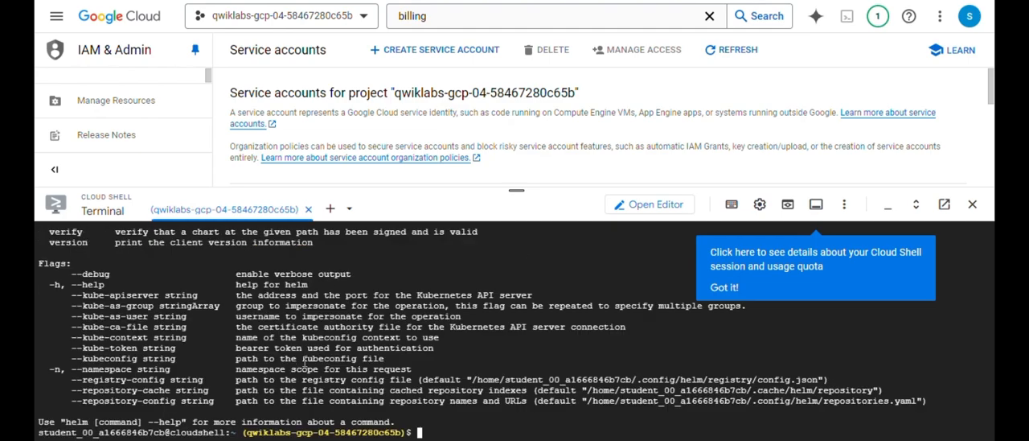
- Switch to Datadog's Kubernetes installation page and copy the Helm Chart commands for adding the Datadog Helm repository
scroll(316, 354, up, 10)
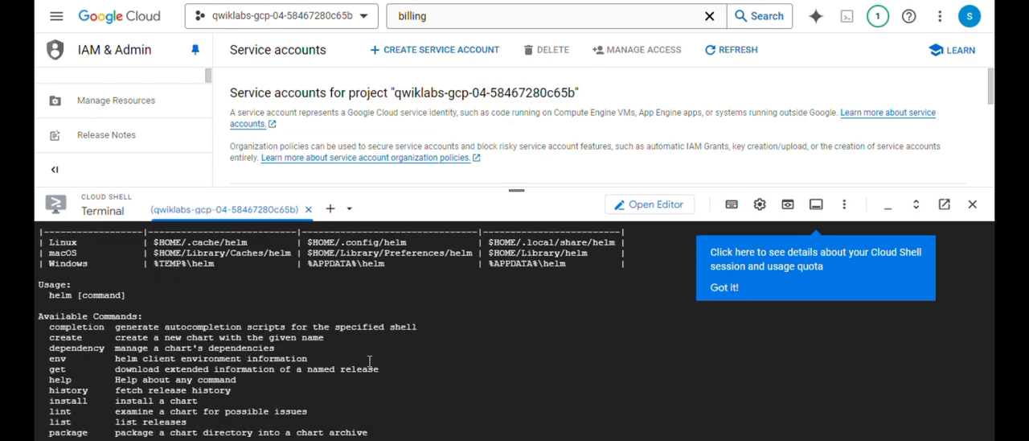
scroll(156, 378, up, 15)
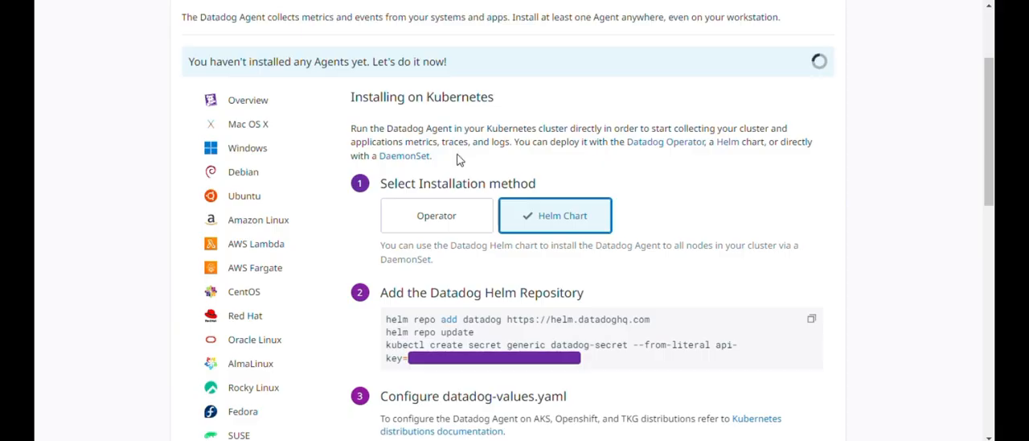
scroll(381, 185, up, 3)
scroll(458, 157, down, 3)
scroll(458, 157, down, 1)
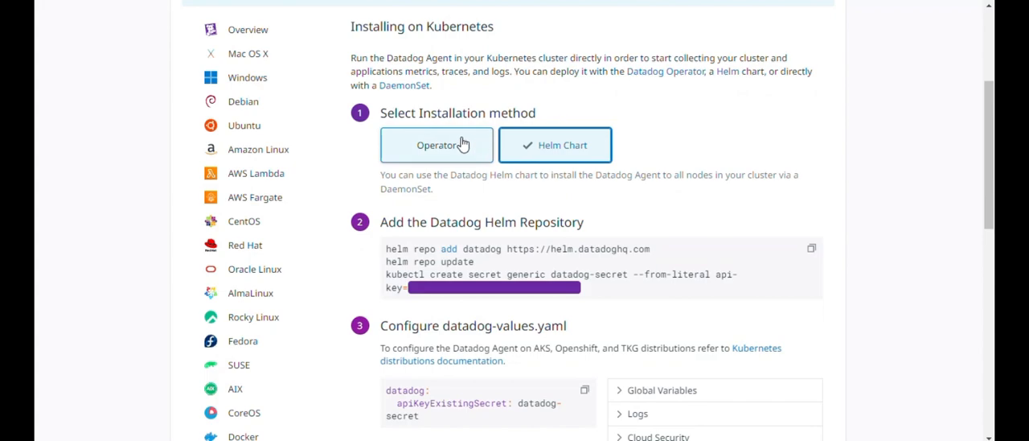
mouse_move(544, 267)
click(812, 249)
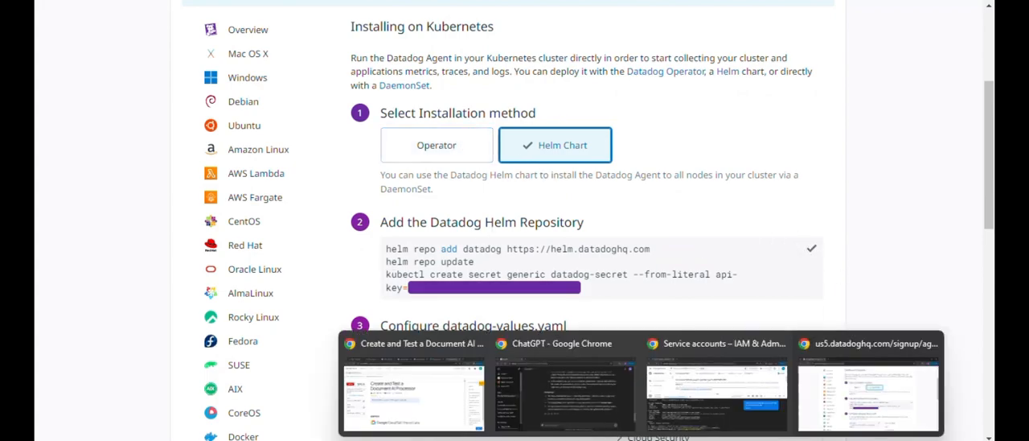
- Run the copied commands in Cloud Shell to set up the Datadog Helm repository and create datadog-secret with the API key
click(703, 418)
key(ctrl+v)
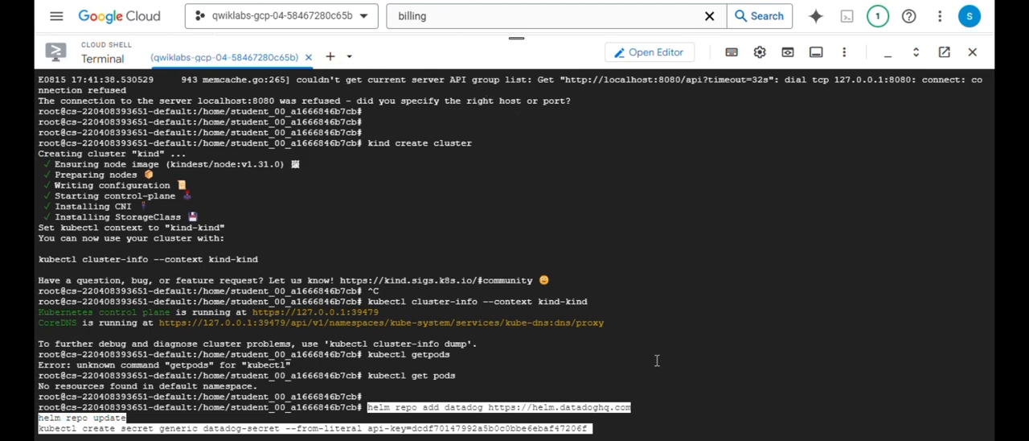
key(Return)
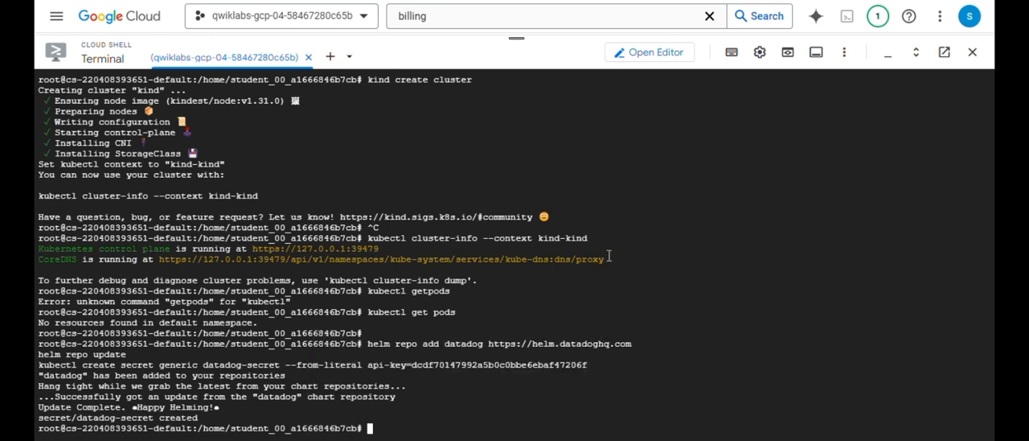
- Take the configuration file name from Datadog's instructions and open a new datadog-values.yaml in nano in Cloud Shell
key(ctrl+Tab)
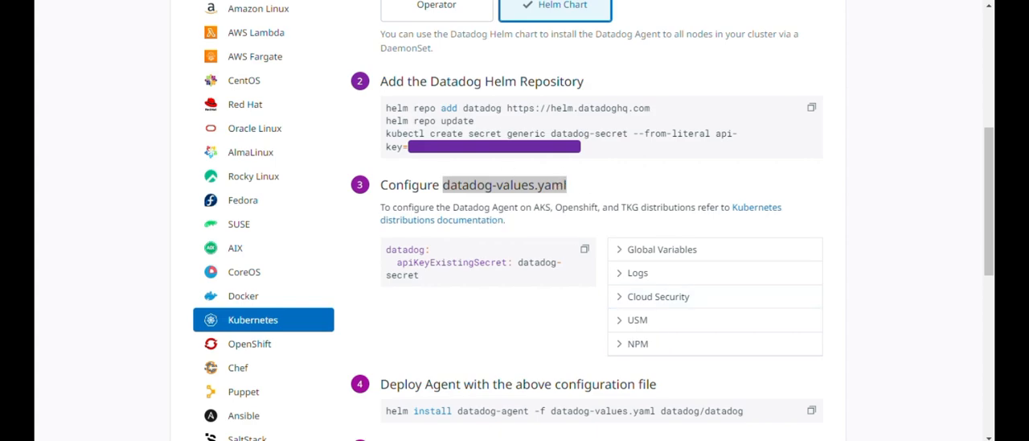
key(alt+Tab)
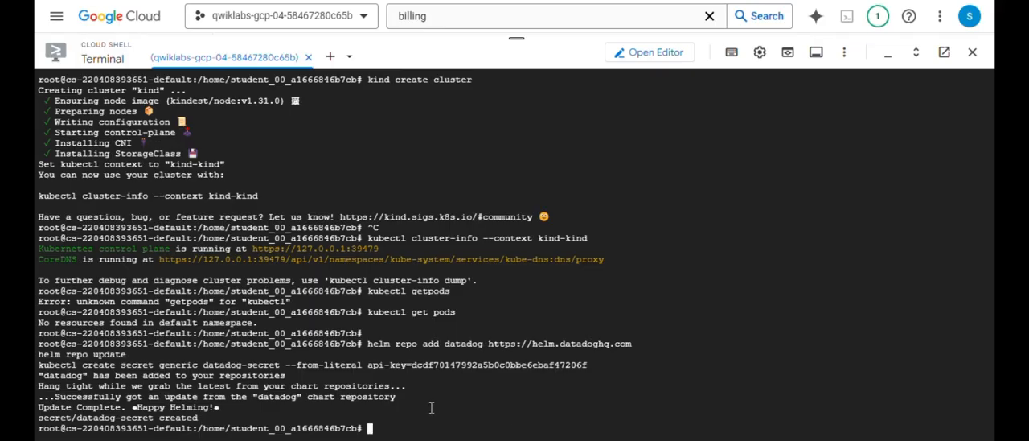
text(nano)
right_click(439, 410)
click(438, 410)
key(ctrl+v)
key(Return)
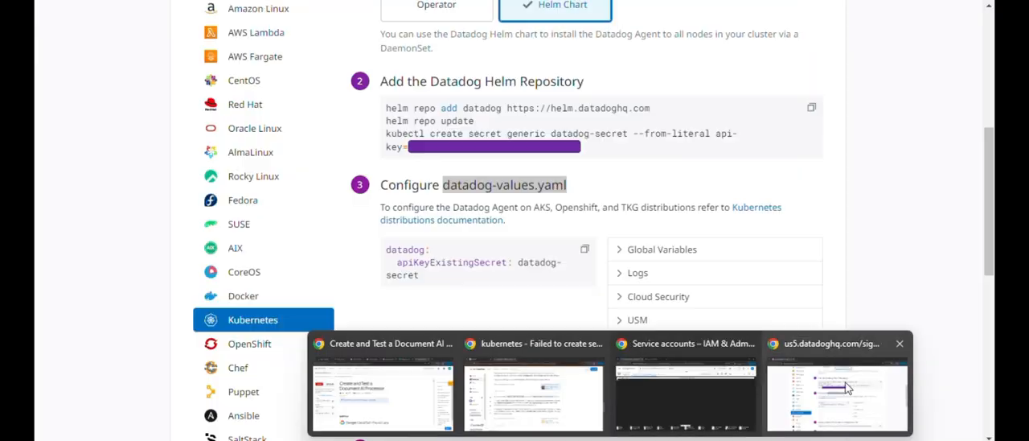
- Fill datadog-values.yaml with Datadog's configuration snippet setting apiKeyExistingSecret to datadog-secret, and save the file under the same name
click(851, 387)
click(585, 249)
key(ctrl+m)
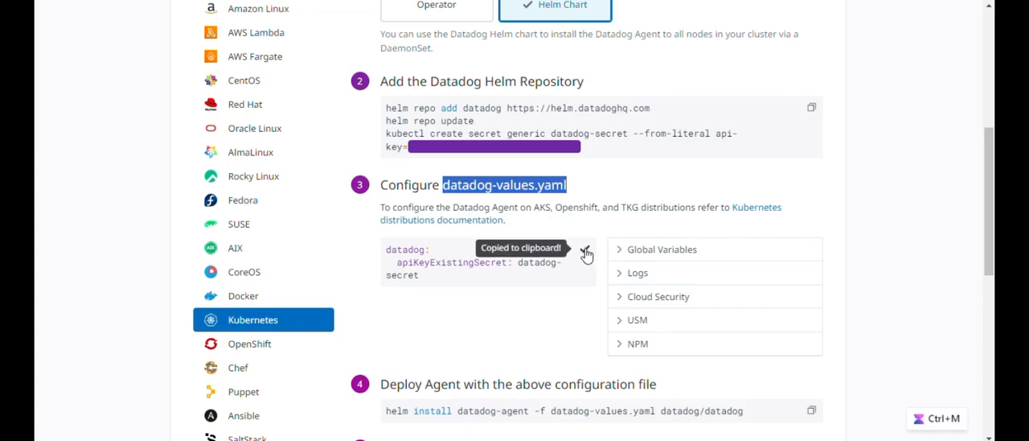
click(681, 380)
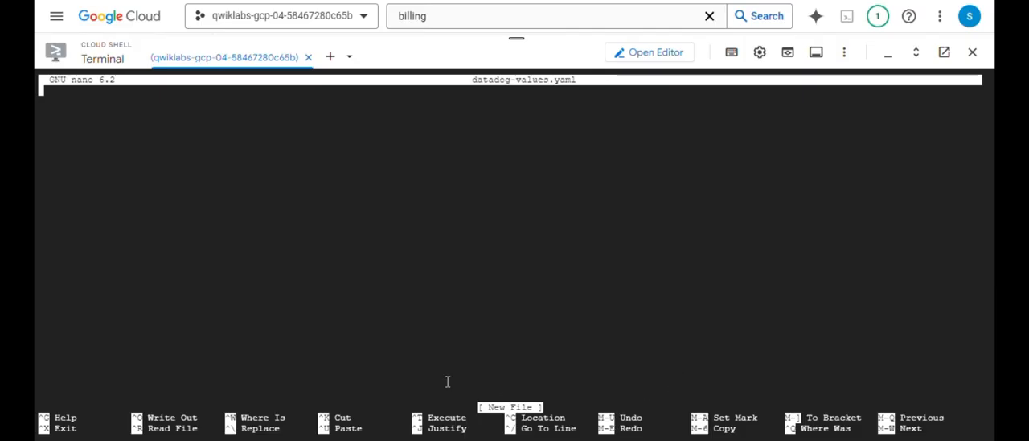
key(ctrl+v)
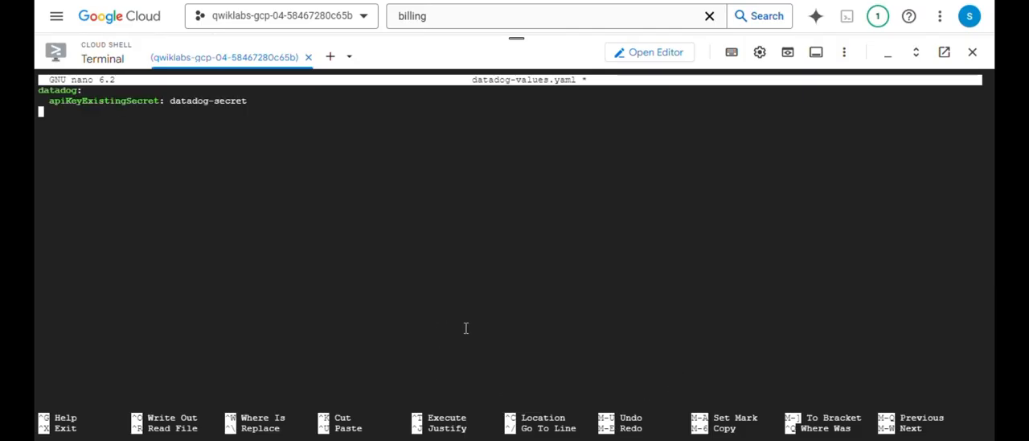
key(ctrl+x)
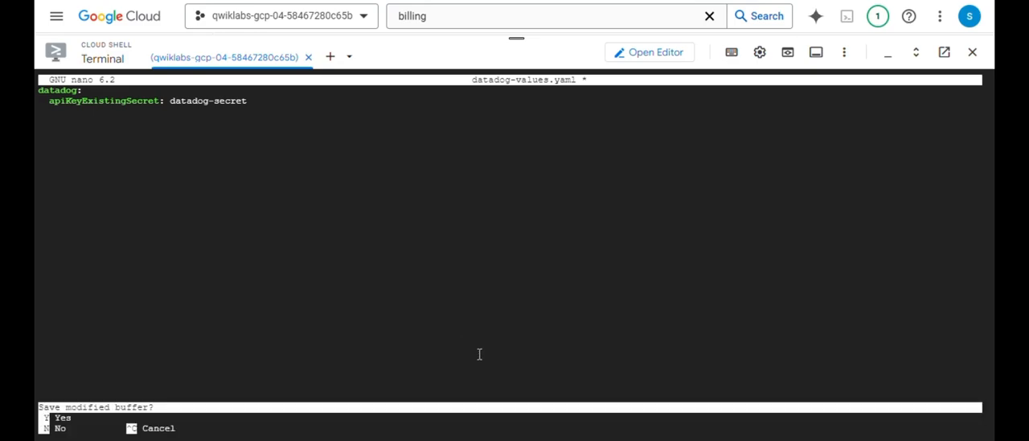
key(y)
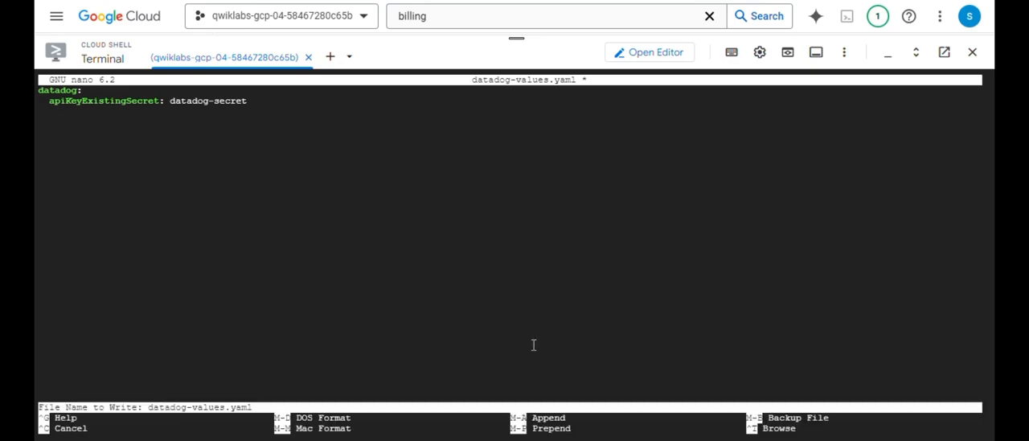
key(Return)
- Switch to Datadog's Kubernetes installation page and copy the Helm command for deploying the Agent with the configuration file
mouse_move(762, 409)
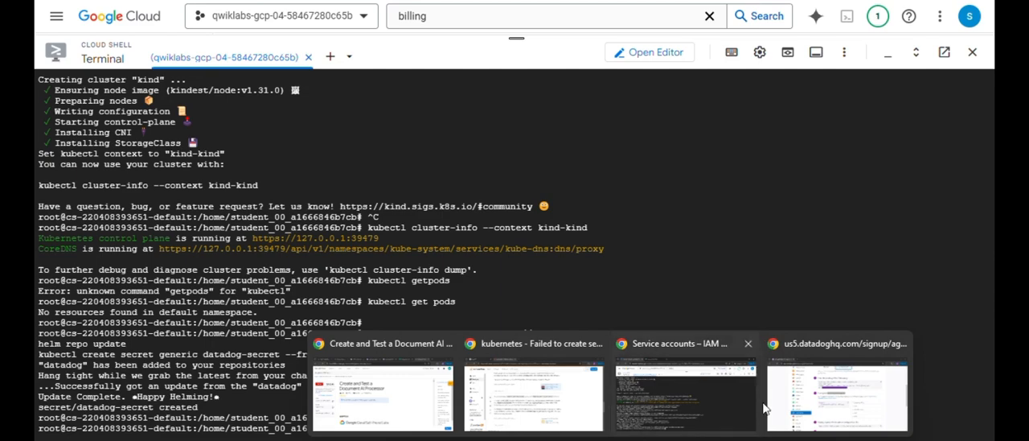
click(796, 405)
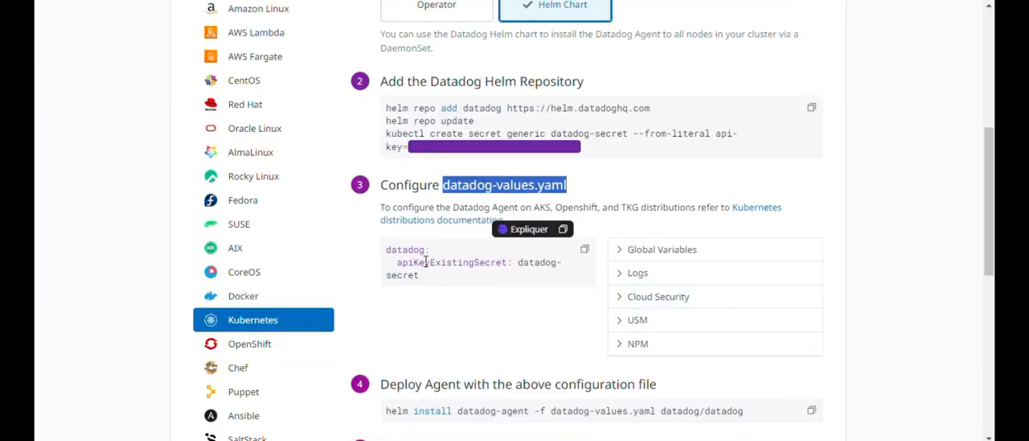
scroll(450, 281, down, 3)
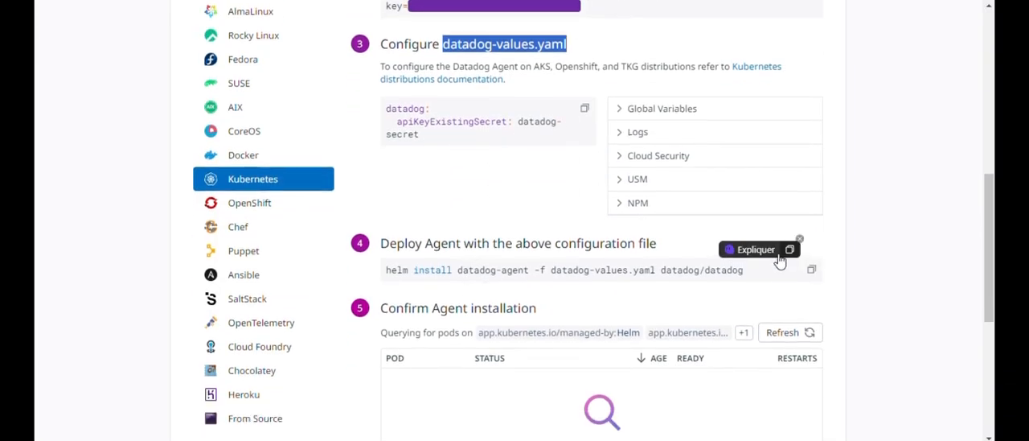
click(799, 241)
click(771, 190)
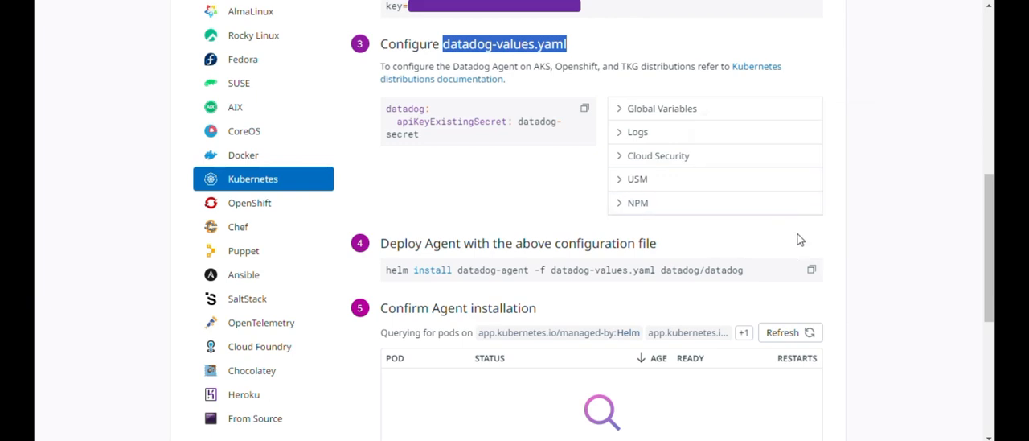
click(811, 269)
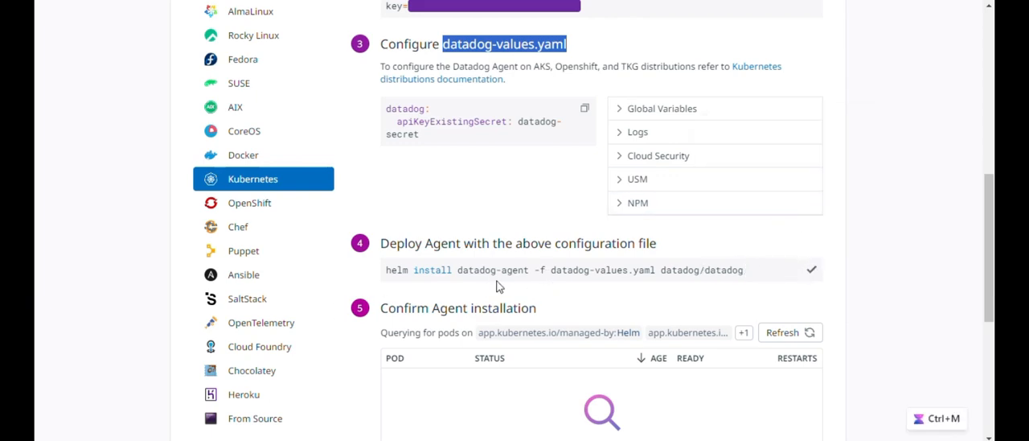
- Run helm install datadog-agent -f datadog-values.yaml datadog/datadog in Cloud Shell
mouse_move(609, 440)
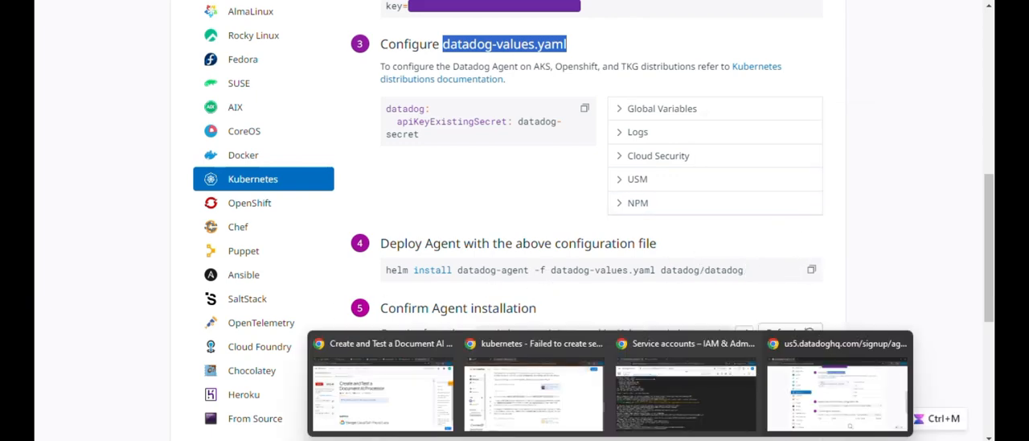
click(678, 396)
key(ctrl+v)
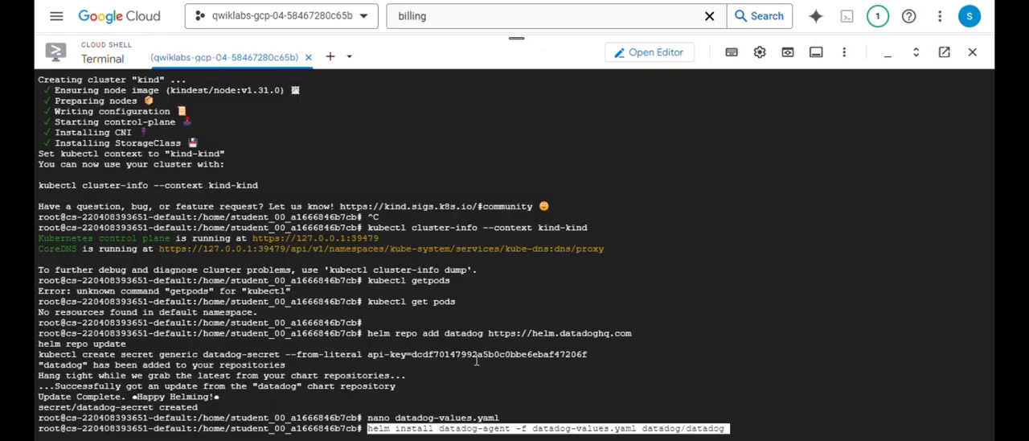
key(Return)
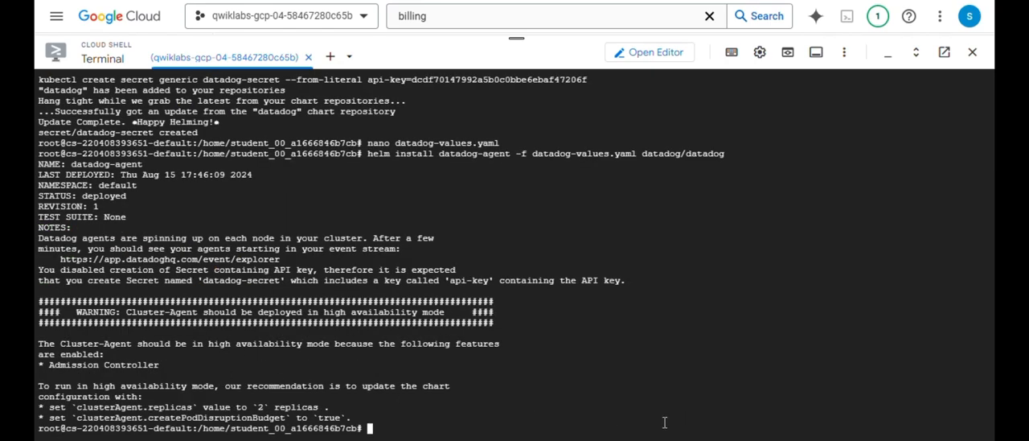
- Switch back to Datadog's installation page and check the section for confirming the Agent installation
mouse_move(608, 440)
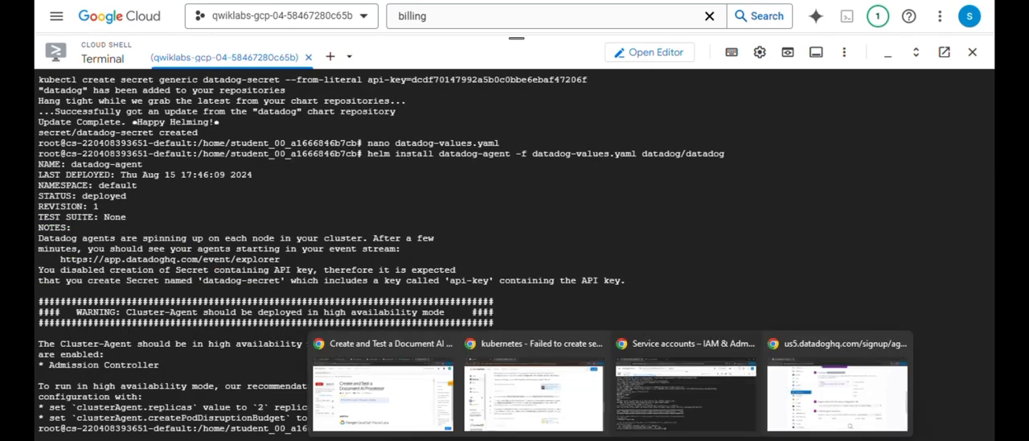
click(865, 412)
scroll(514, 315, down, 1)
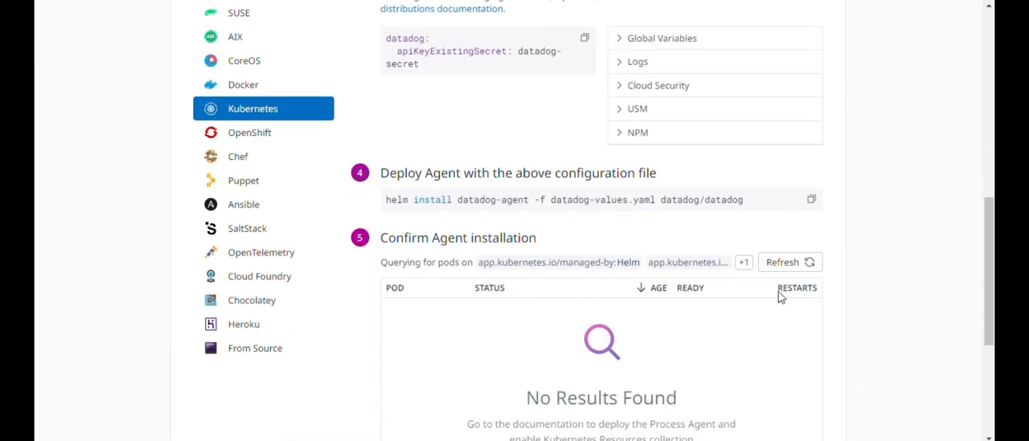
scroll(528, 262, down, 2)
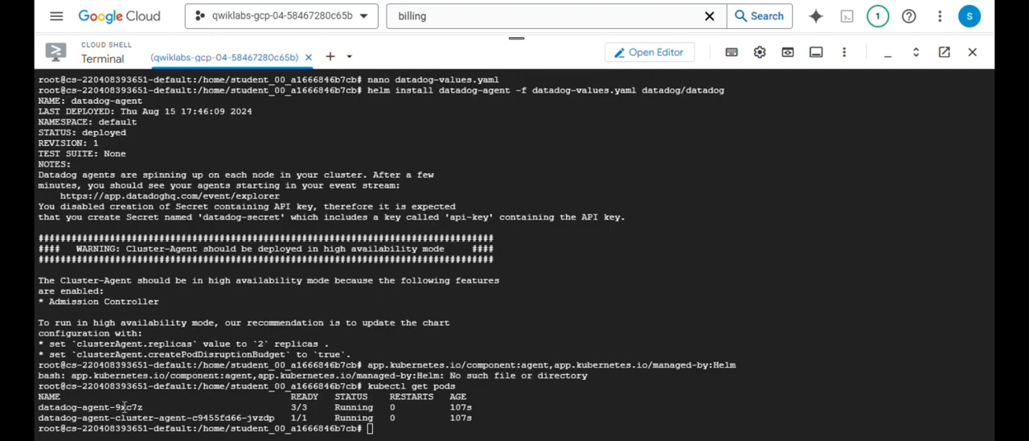
- Review the kubectl get pods listing and the full kubectl describe output for pod datadog-agent-9xc7z in Cloud Shell
drag(40, 395, 527, 419)
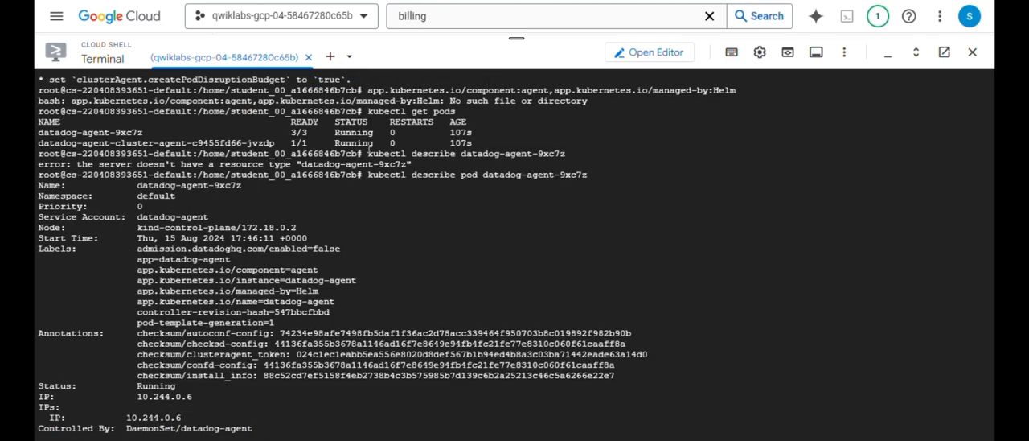
drag(369, 145, 452, 146)
drag(369, 153, 578, 150)
scroll(199, 153, down, 5)
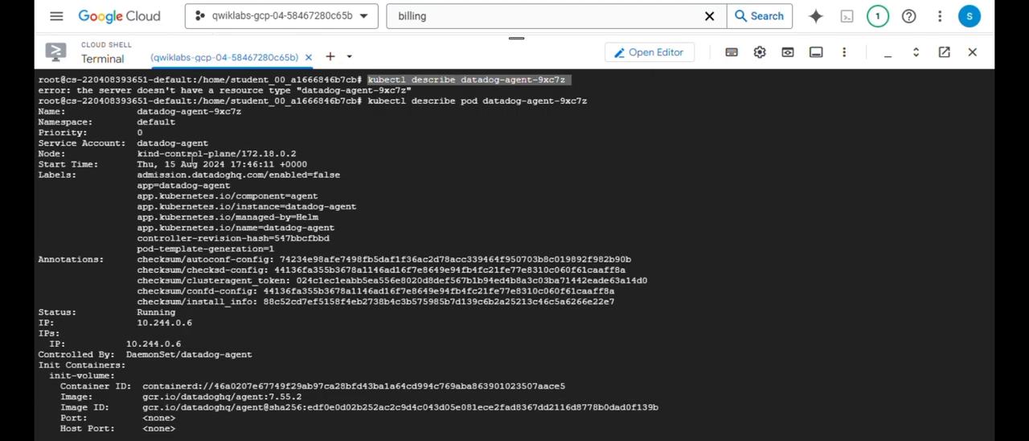
scroll(182, 160, down, 20)
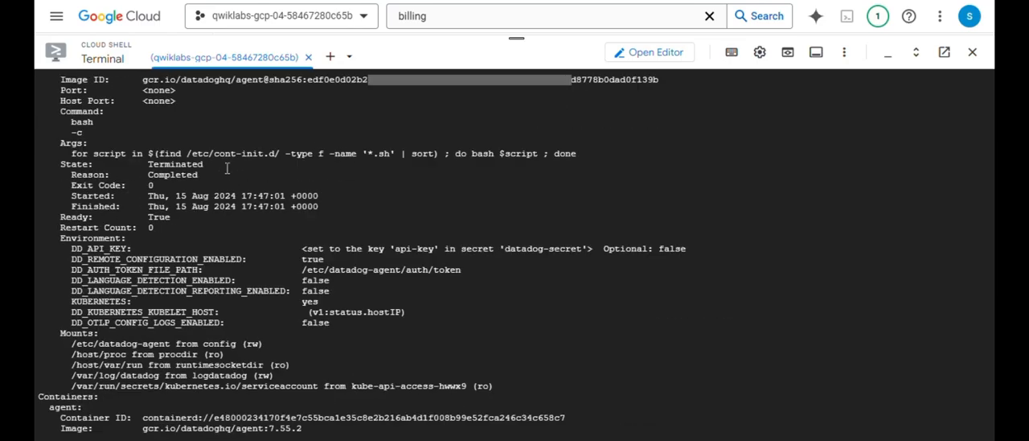
scroll(276, 206, down, 10)
scroll(299, 217, down, 20)
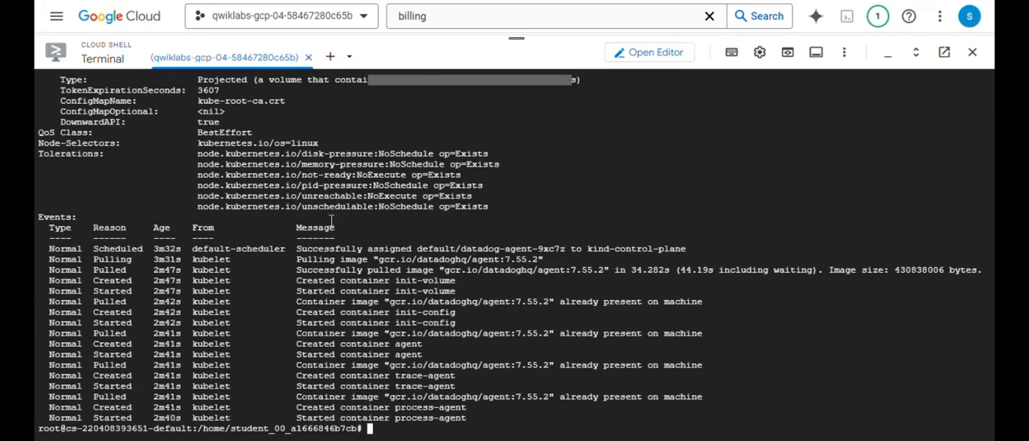
key(Return)
key(Return)
key(Return)
key(Return)
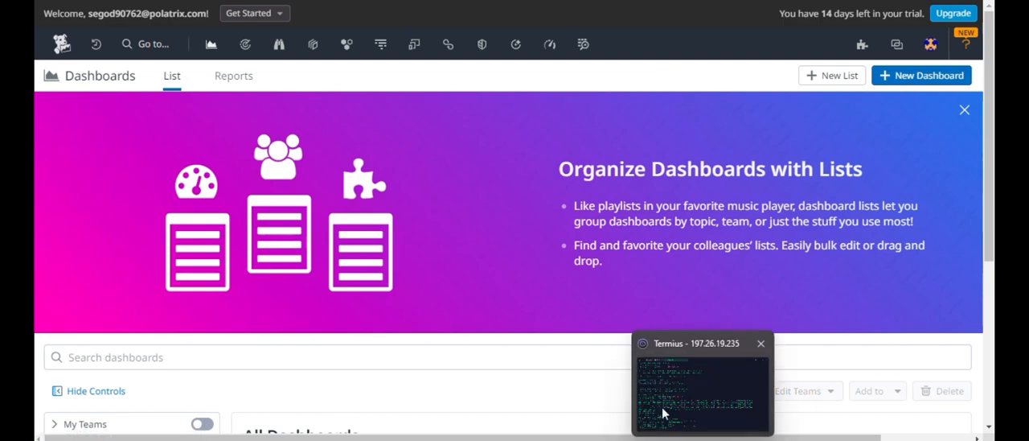
- Search Datadog's pages for "integra" and open the Integrations page
click(169, 45)
text(integra)
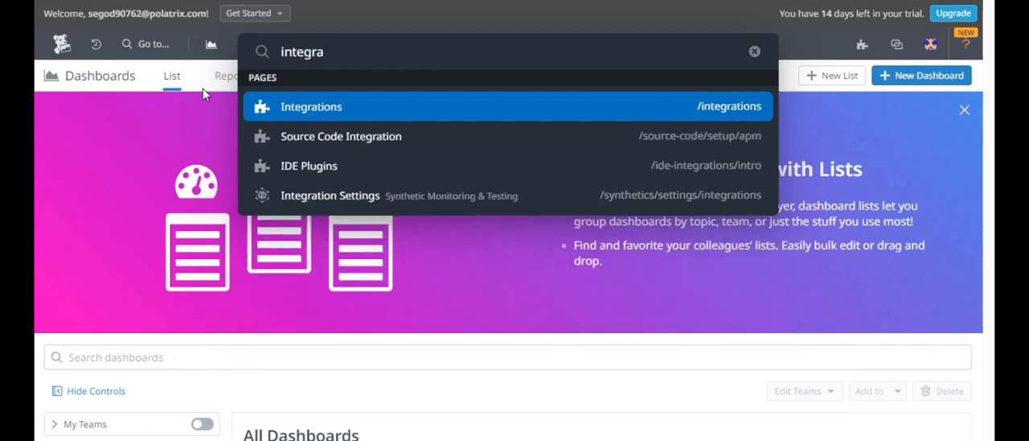
key(Return)
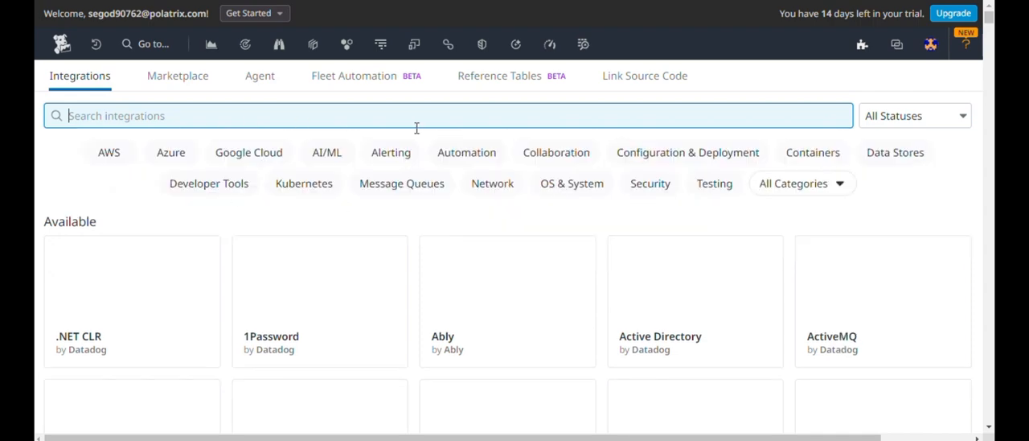
- Filter the integrations by the Google Cloud category and open the Google Cloud Platform integration
click(251, 154)
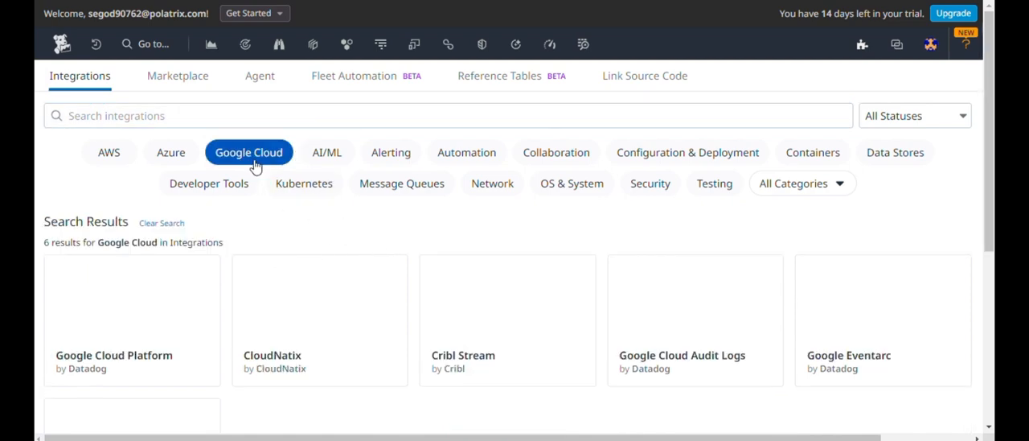
scroll(249, 295, down, 3)
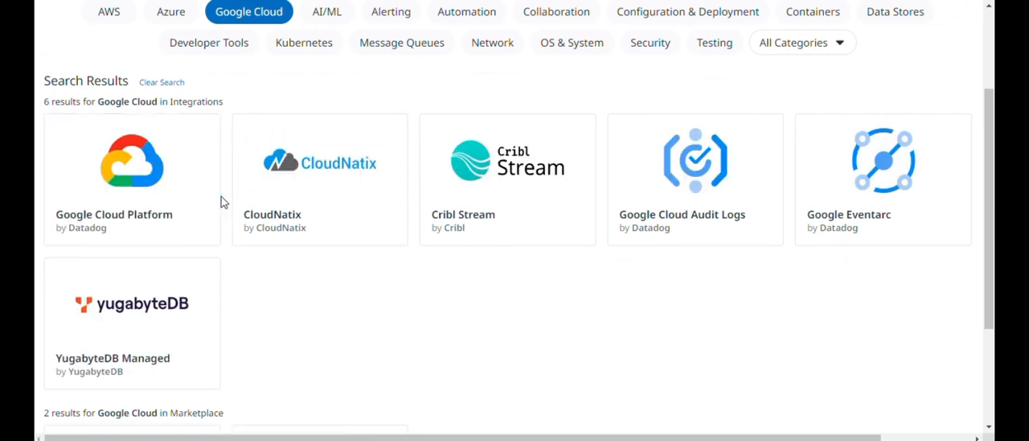
mouse_move(177, 171)
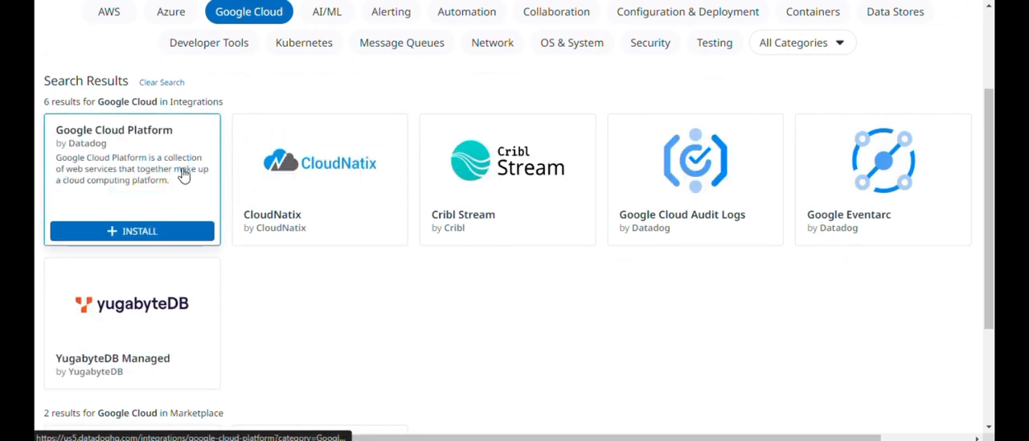
click(179, 176)
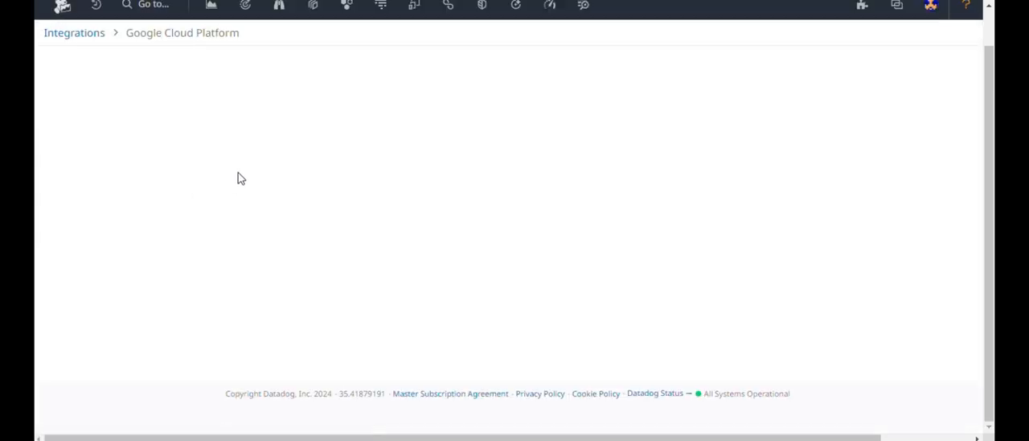
- Start adding a GCP account, generate the Datadog principal and copy it
scroll(304, 185, up, 3)
scroll(377, 214, down, 2)
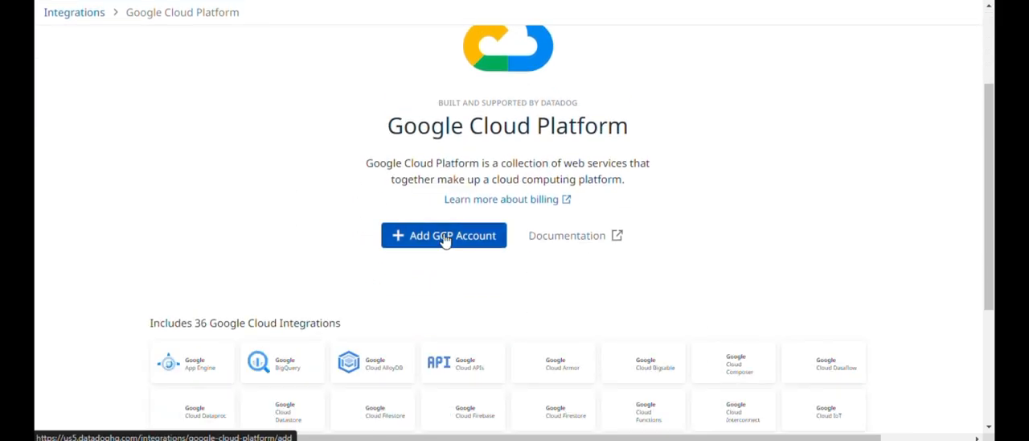
click(438, 239)
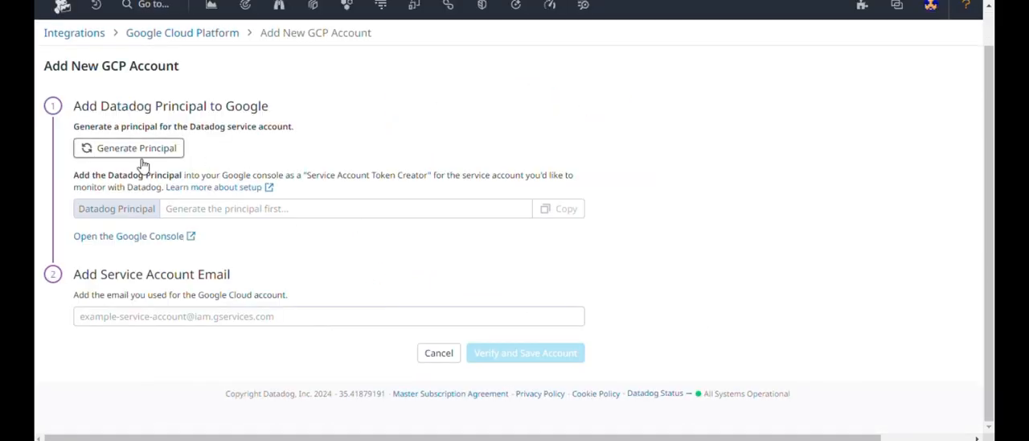
click(201, 208)
click(137, 151)
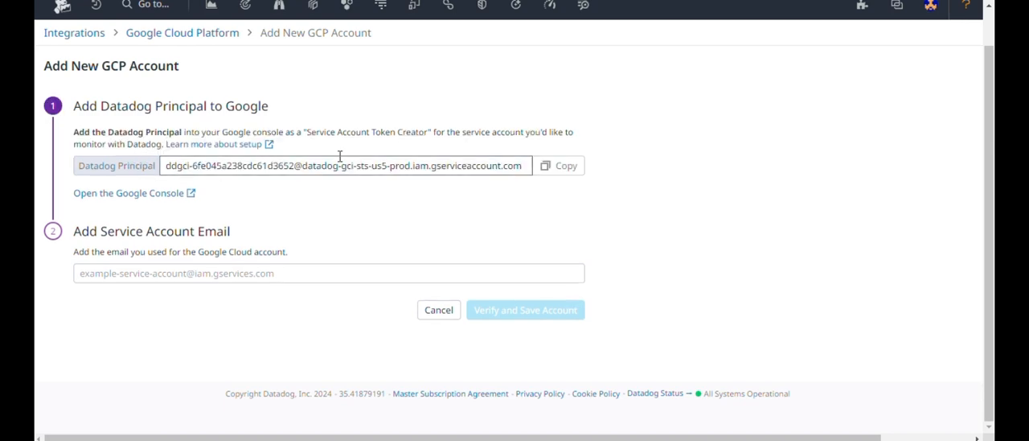
click(561, 170)
- Switch to the Google Cloud service accounts page and open the permissions of datadof_service_account
mouse_move(641, 440)
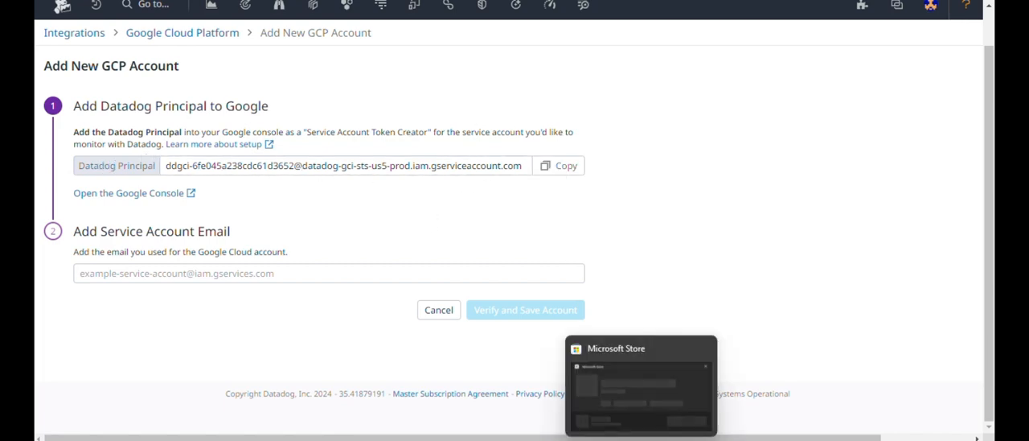
click(719, 412)
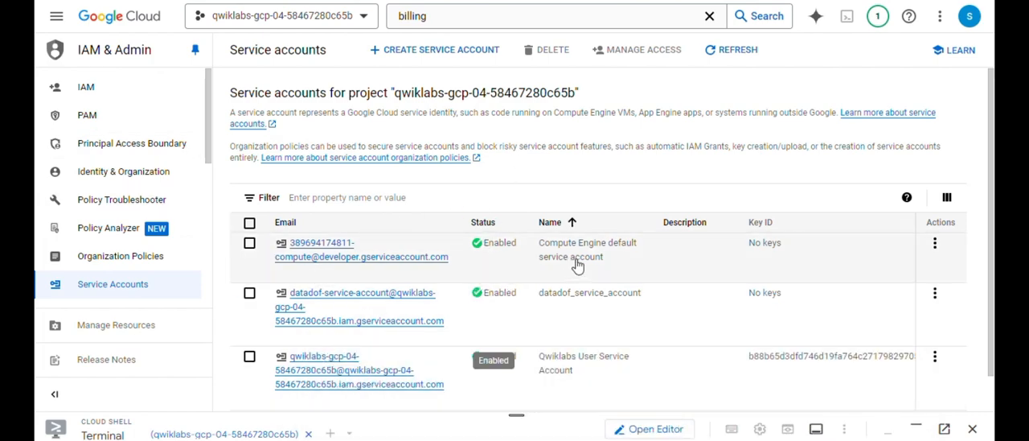
click(305, 317)
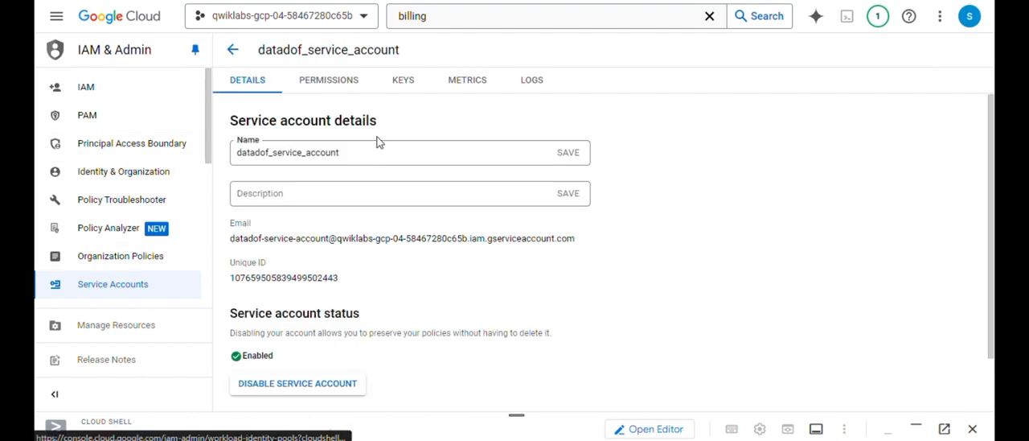
scroll(338, 307, down, 1)
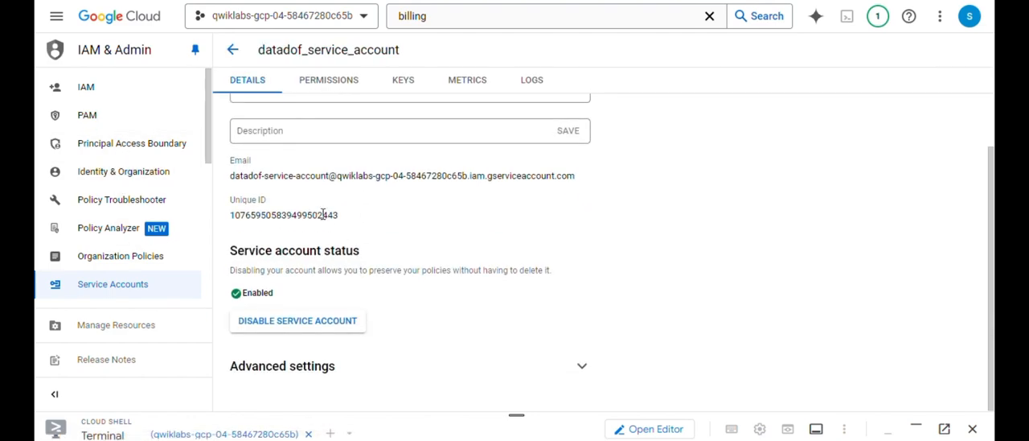
scroll(324, 215, up, 1)
click(345, 78)
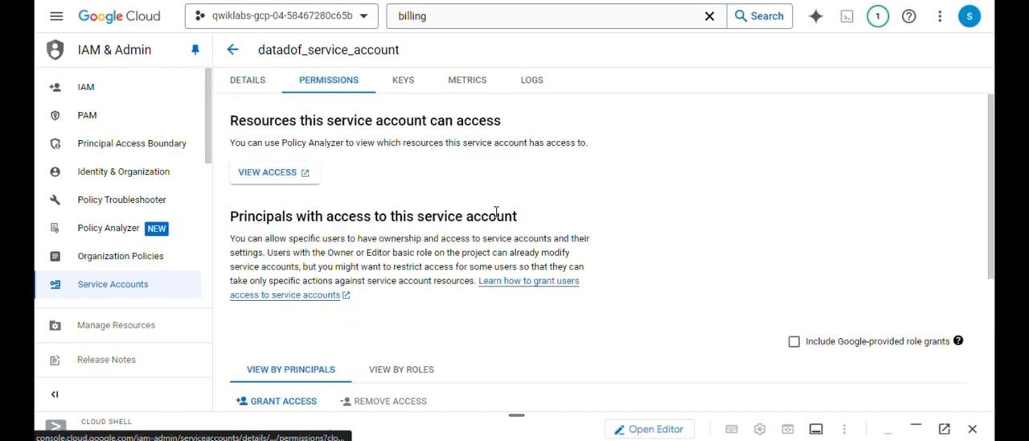
- Start granting access to datadof_service_account and add the copied Datadog principal as the new principal
scroll(348, 282, down, 2)
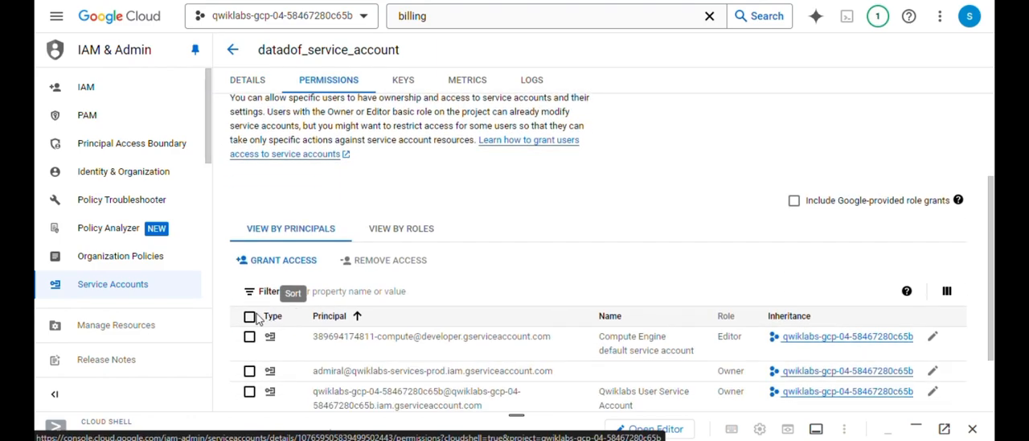
click(280, 262)
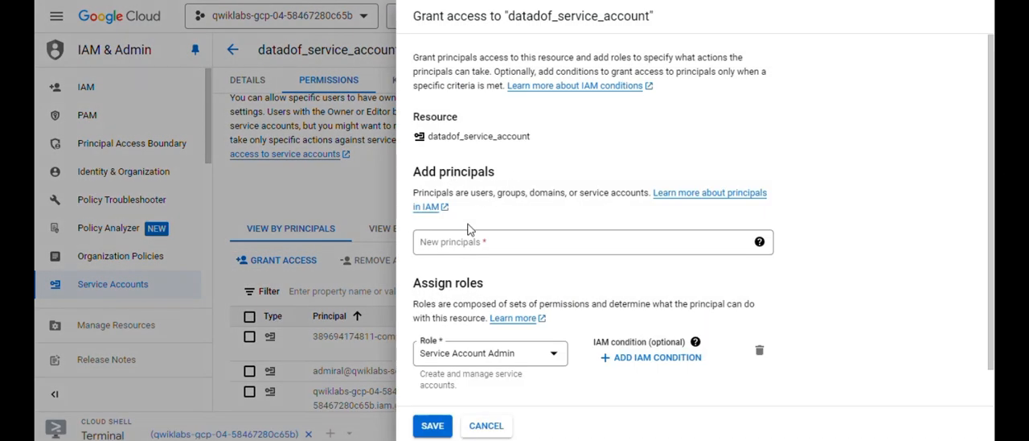
click(504, 241)
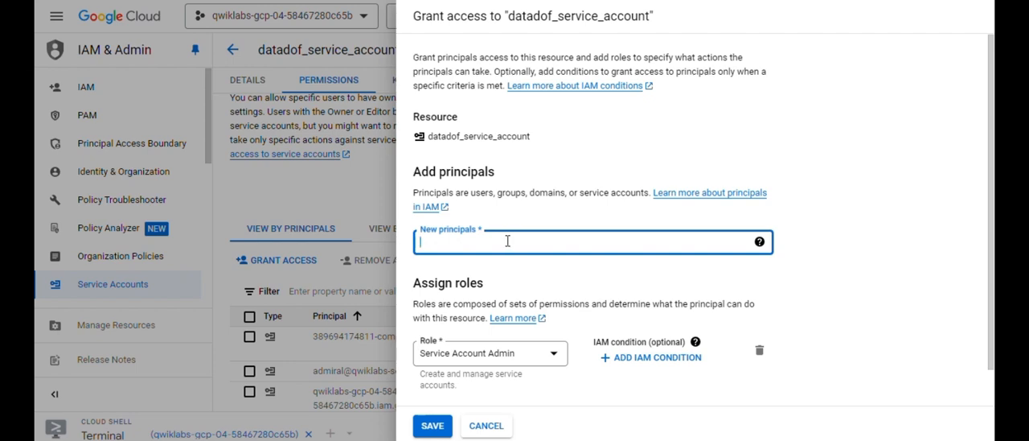
key(ctrl+v)
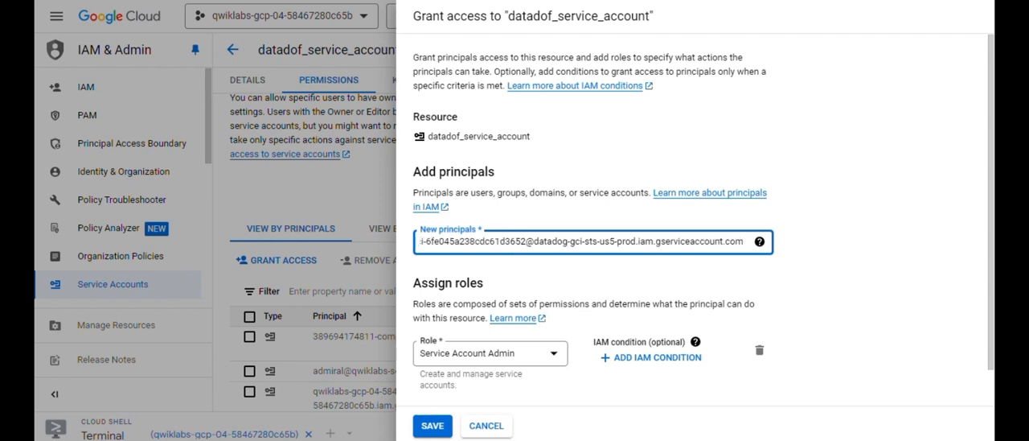
key(Return)
- Assign the Service Account Token Creator role to the new Datadog principal, save the access grant and check the updated principals list
scroll(506, 316, down, 1)
click(552, 316)
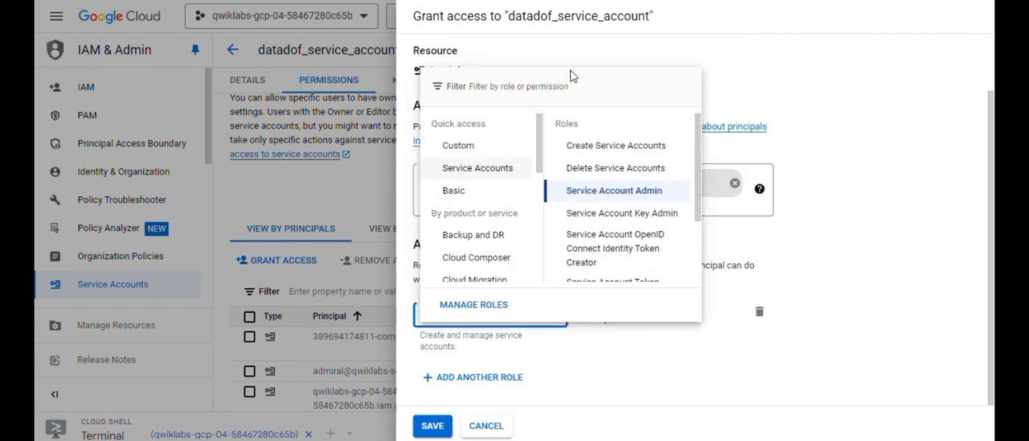
mouse_move(674, 193)
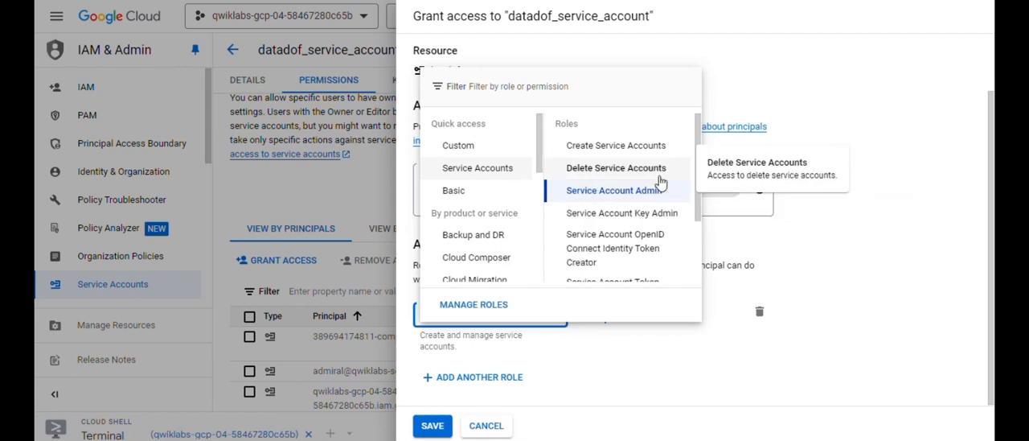
scroll(654, 197, down, 1)
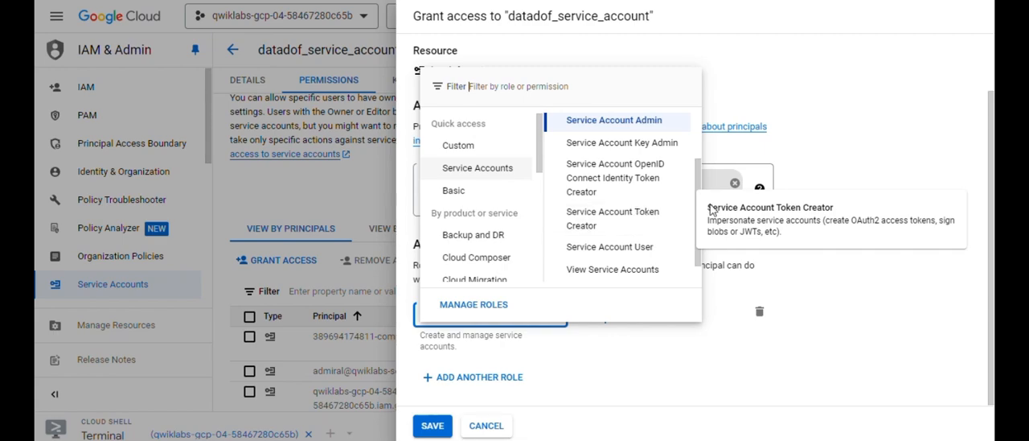
click(605, 225)
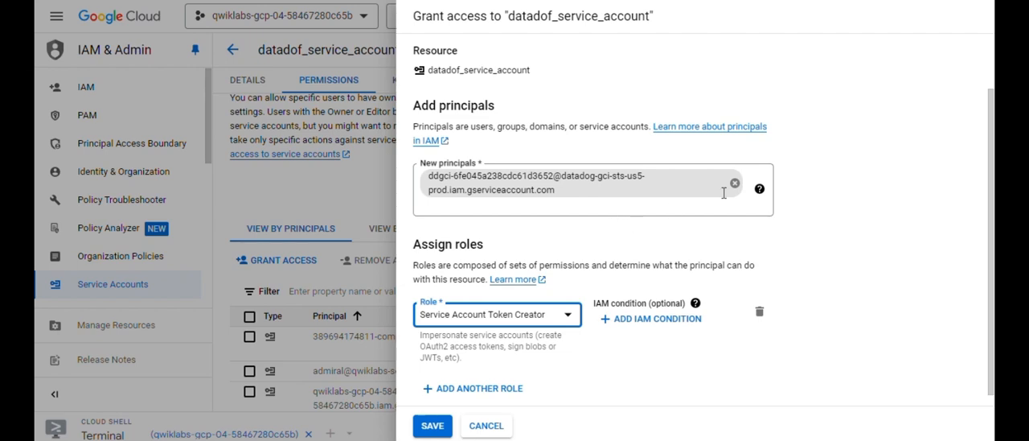
scroll(535, 297, down, 1)
click(434, 425)
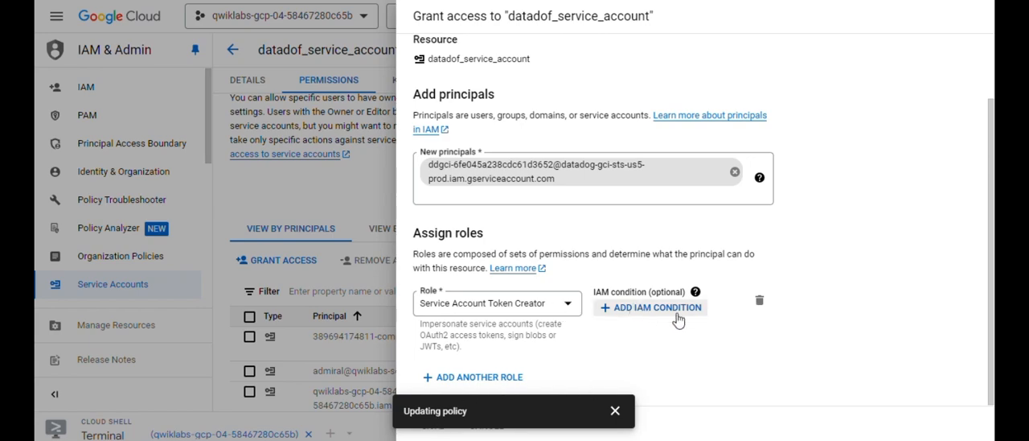
scroll(407, 239, down, 3)
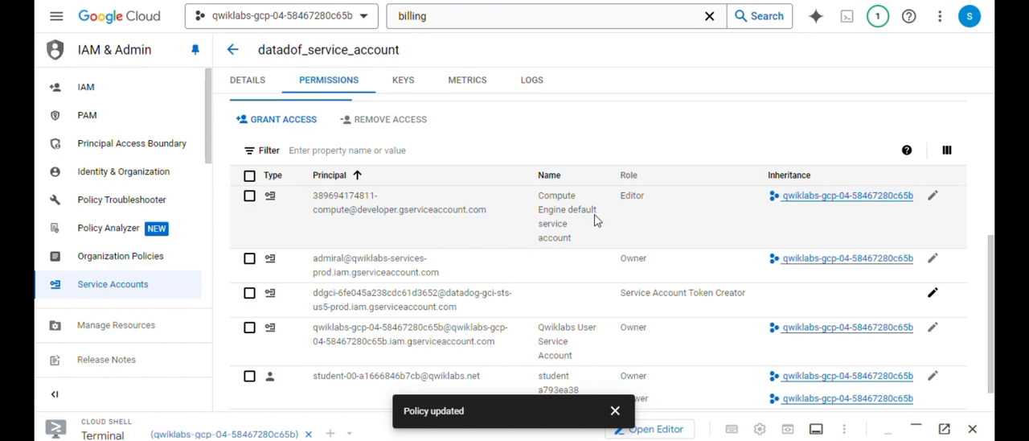
scroll(594, 219, down, 1)
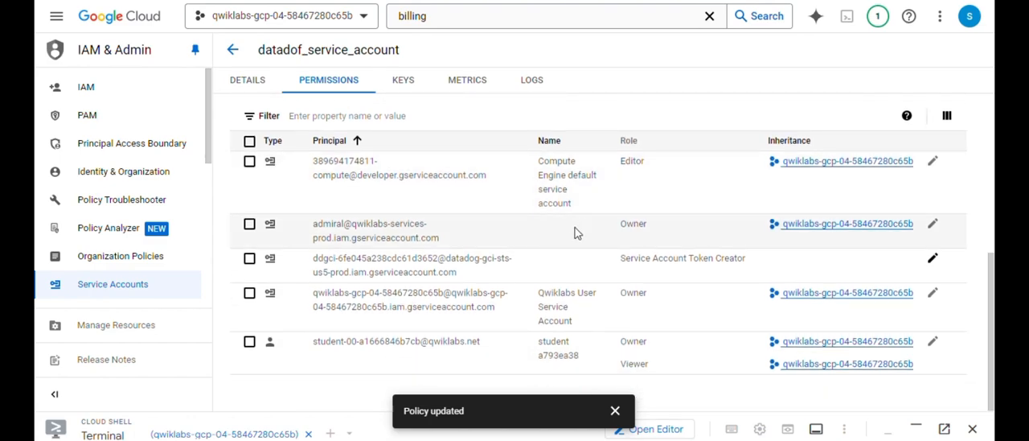
- Open the details of datadof_service_account and copy the service account's email address
click(247, 80)
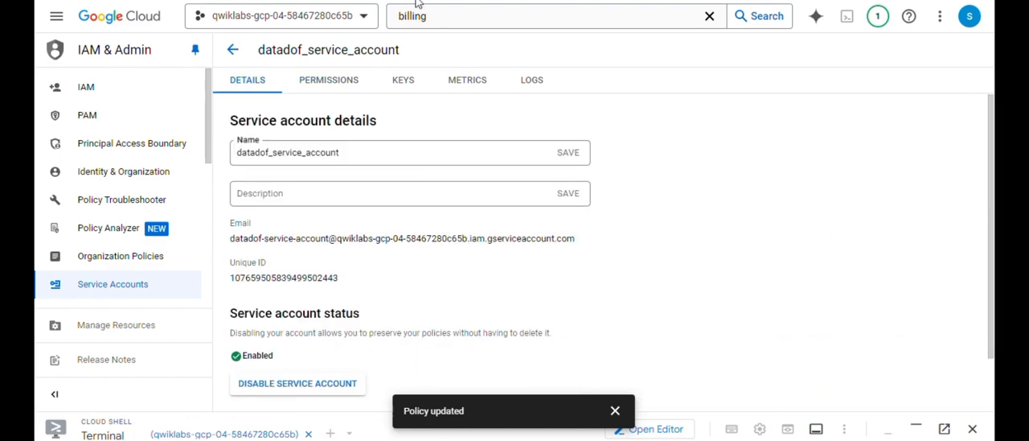
click(315, 90)
click(266, 90)
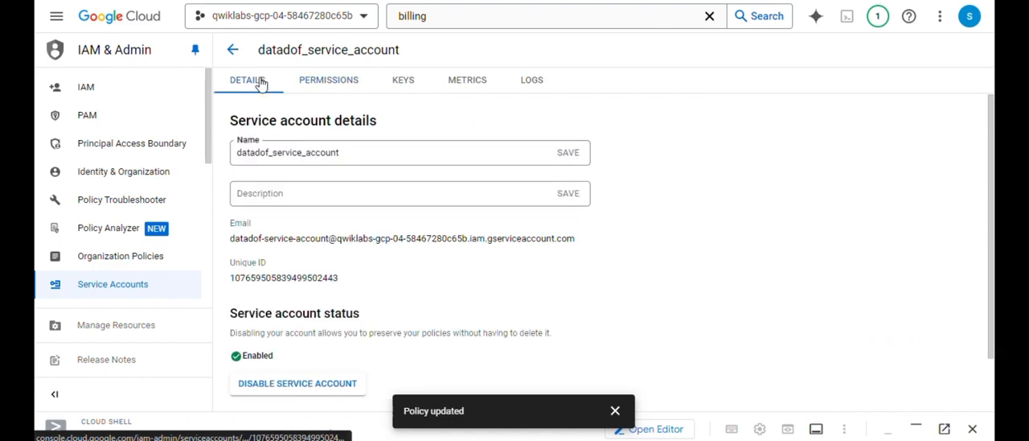
scroll(371, 198, down, 1)
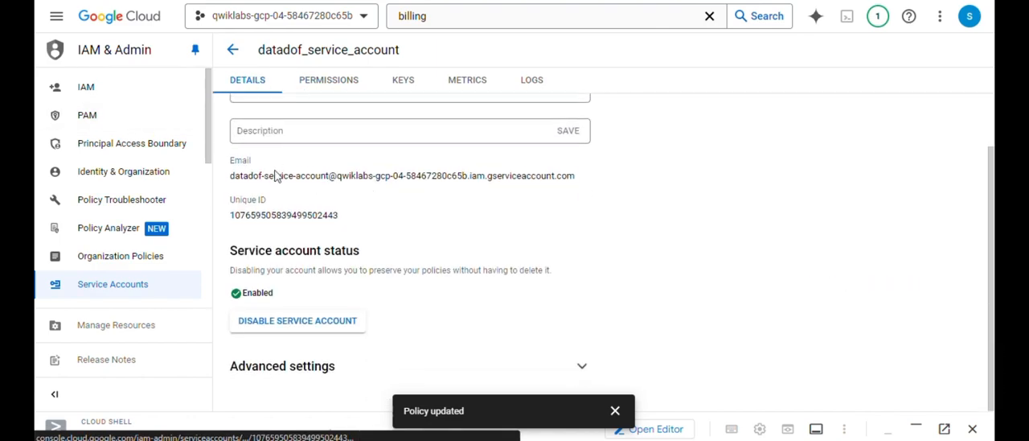
drag(231, 175, 586, 187)
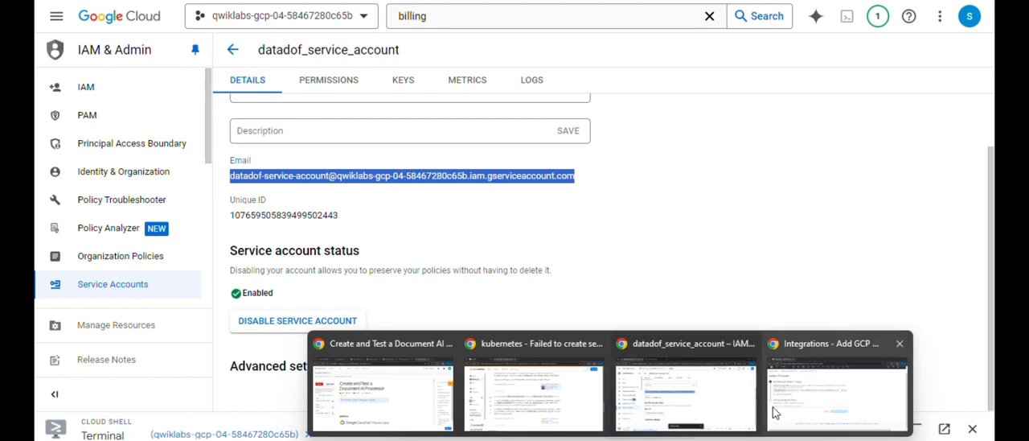
- Switch to the Datadog Add New GCP Account page, enter the copied service account email, then verify and save the account
click(794, 403)
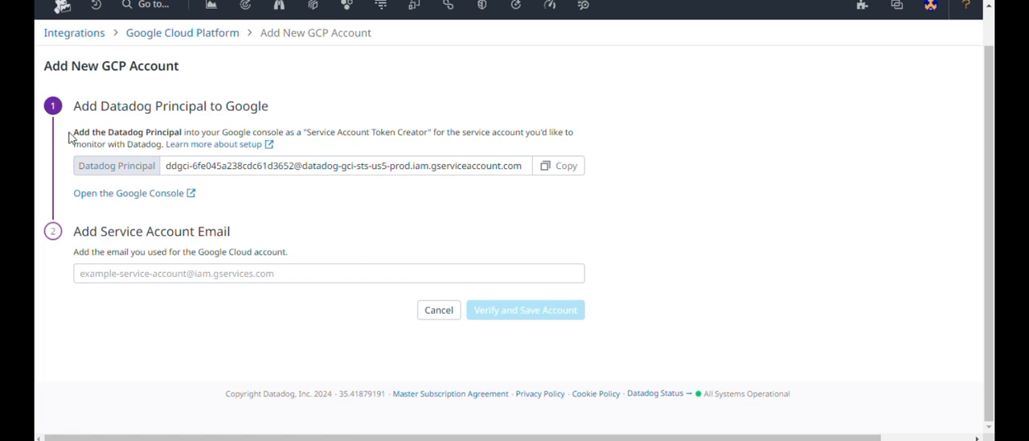
click(191, 273)
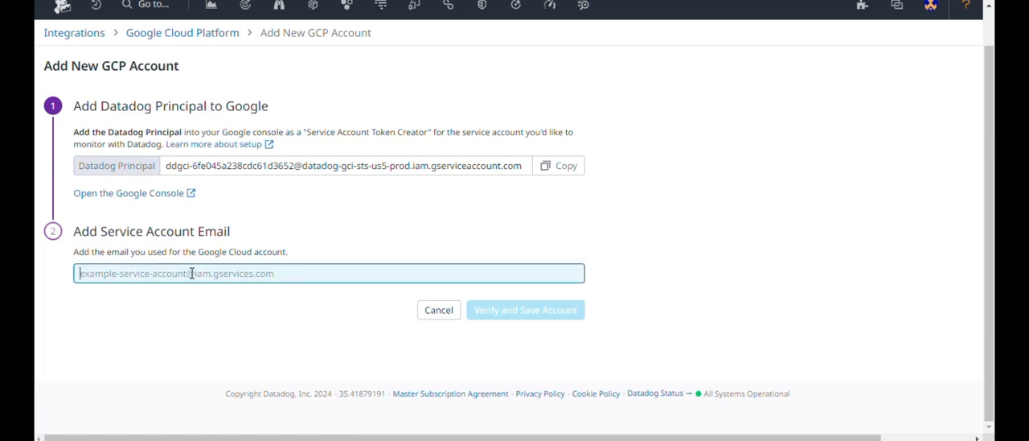
key(ctrl+v)
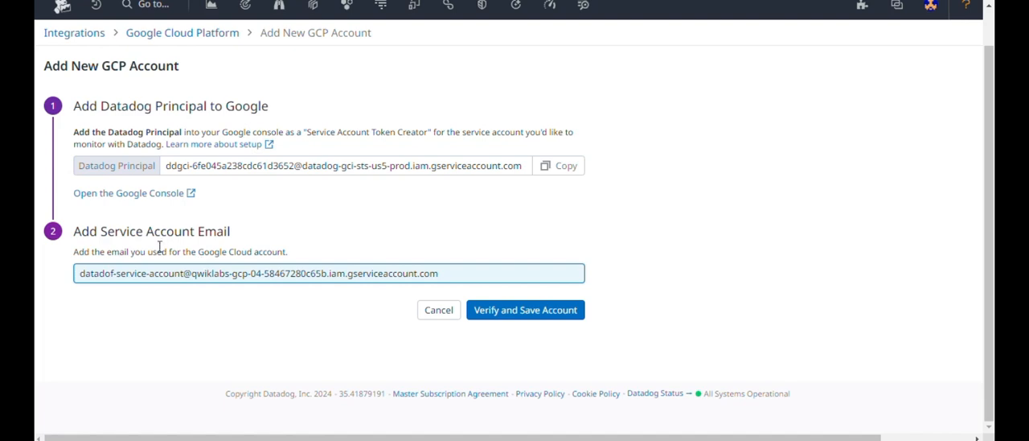
click(523, 315)
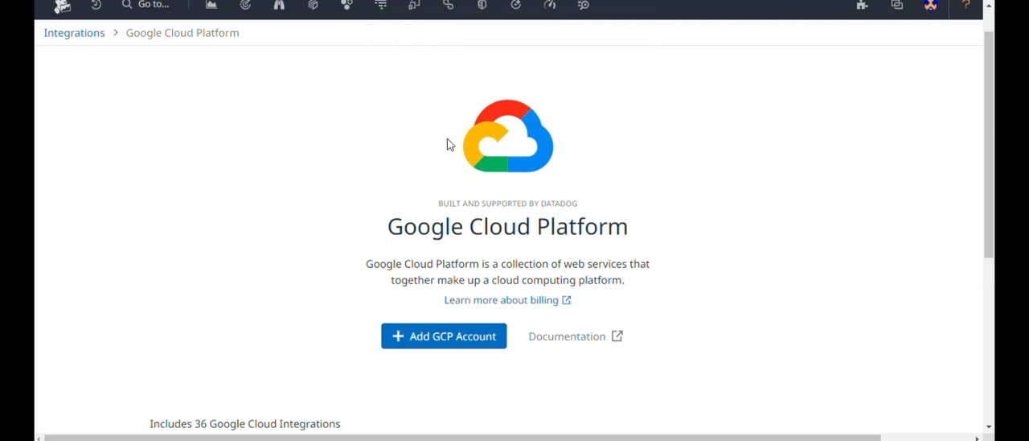
scroll(541, 77, down, 1)
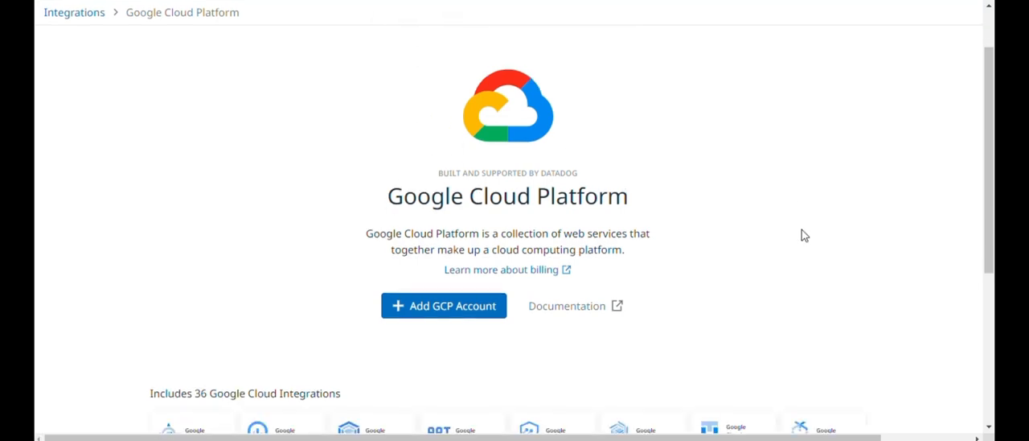